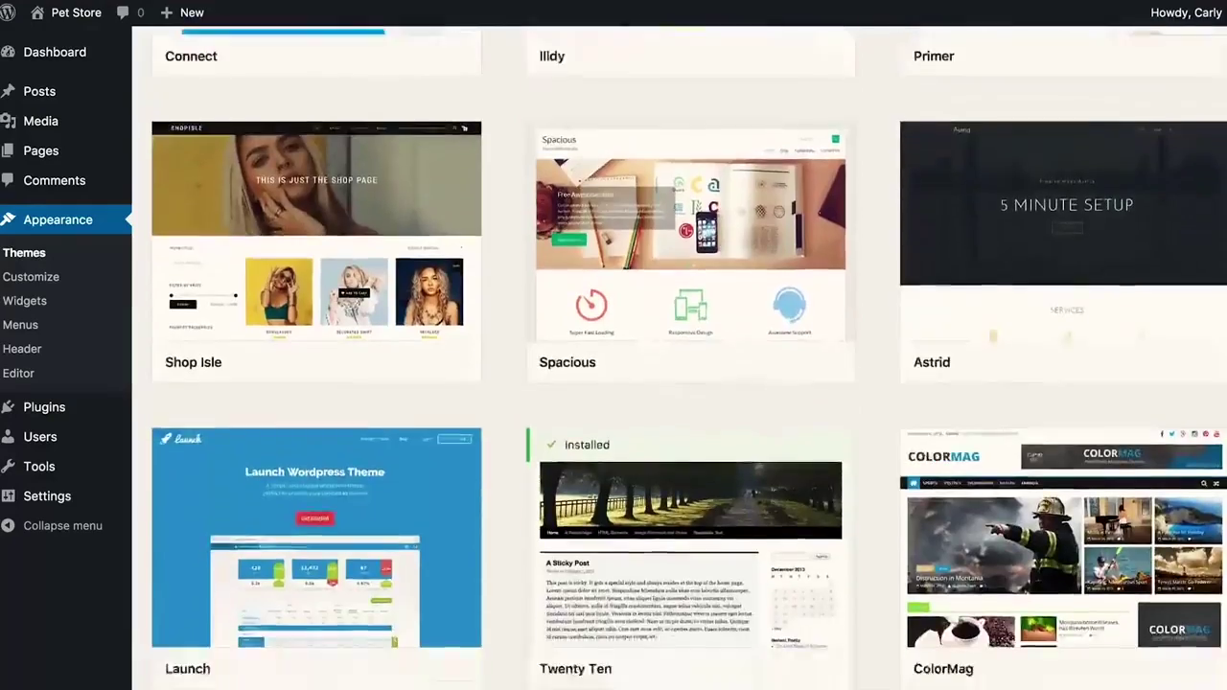
Browse the available themes and view the live site with the newly activated theme
scroll(679, 359, down, 10)
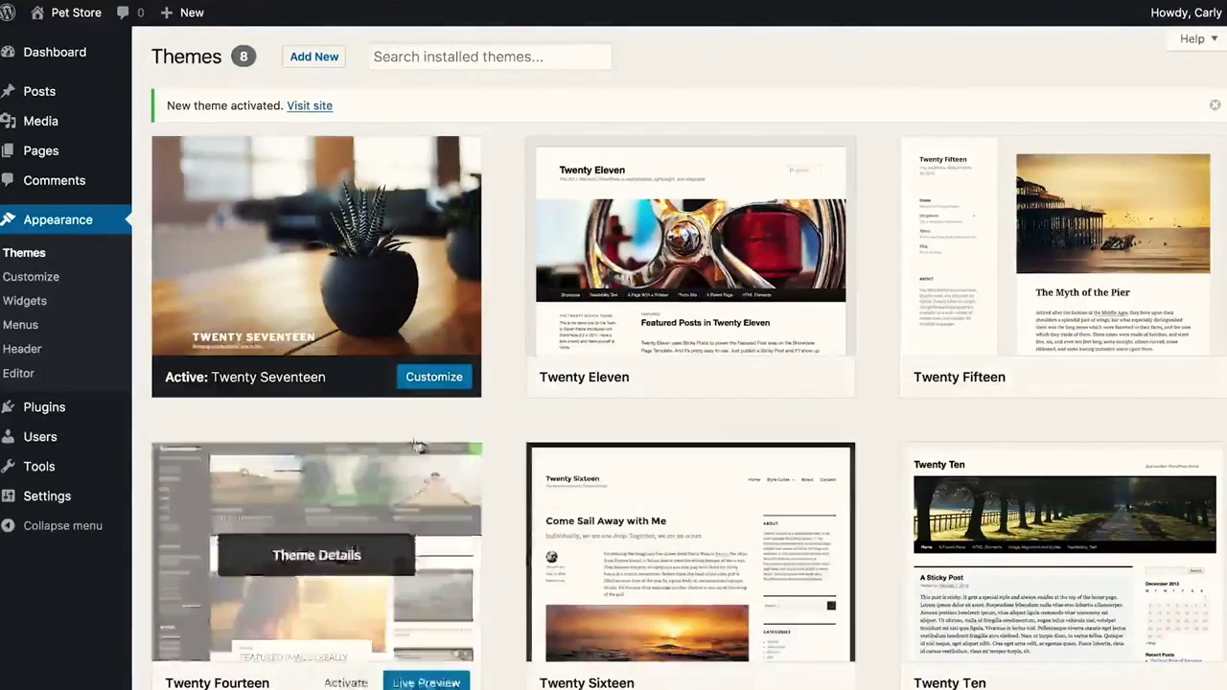
click(309, 106)
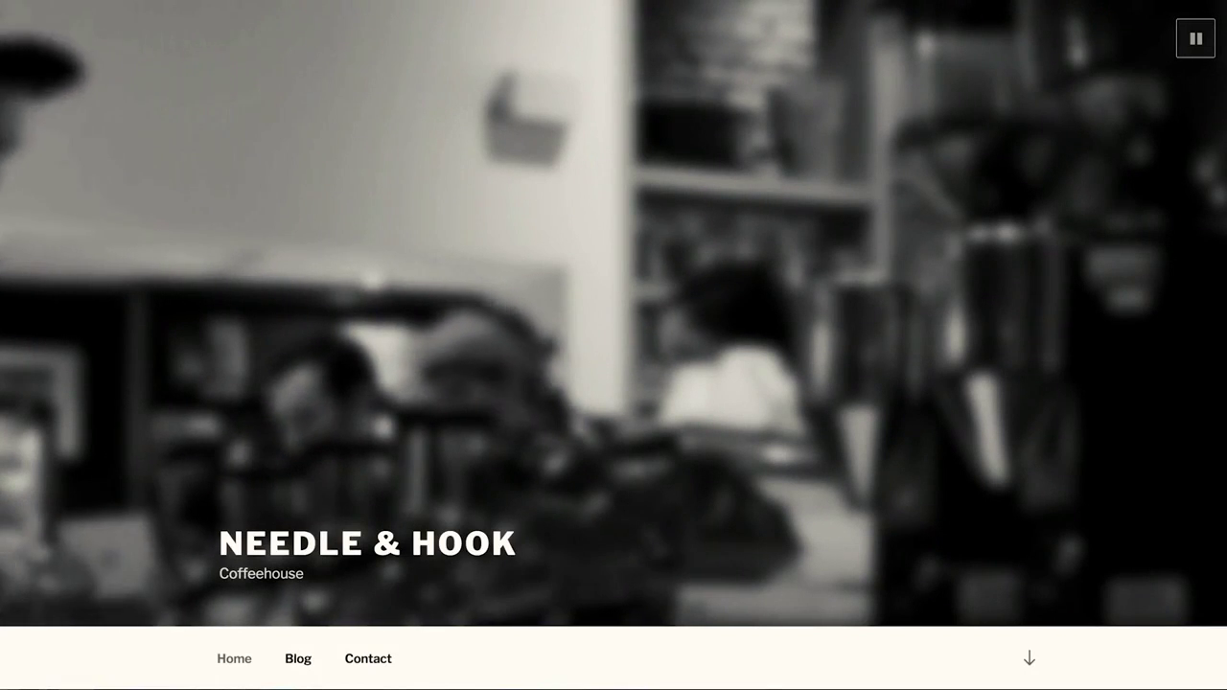
scroll(614, 384, down, 10)
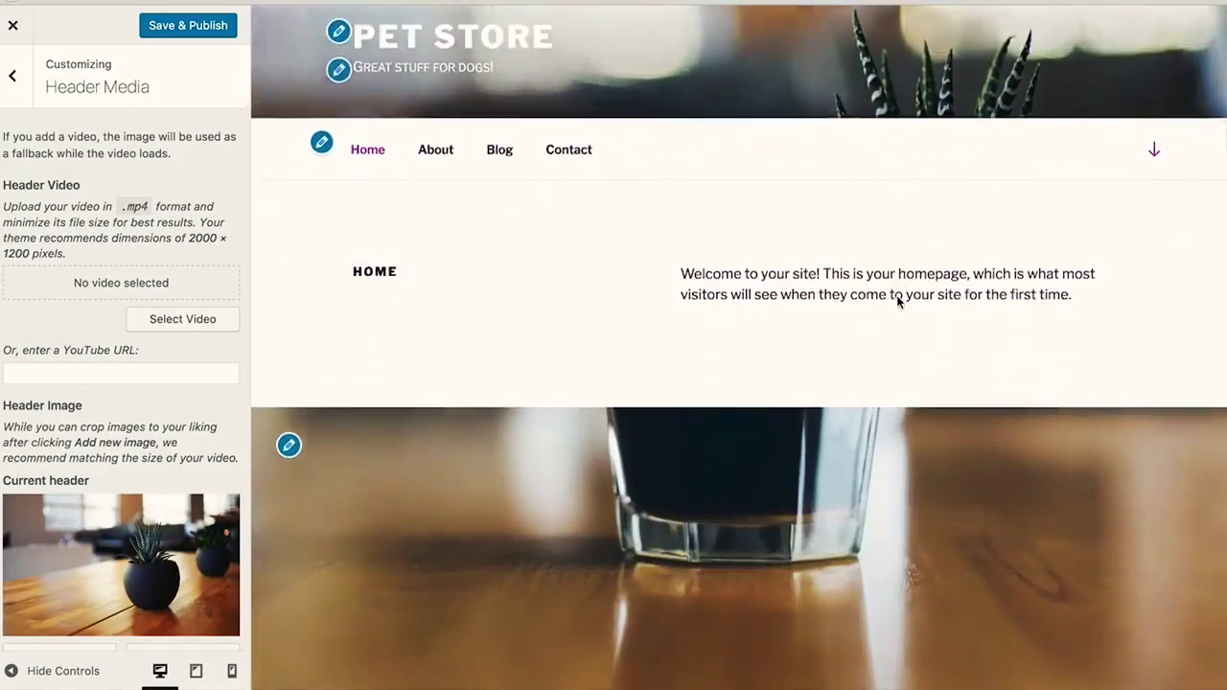
Edit the footer's Find Us text widget, replacing the street number and street name in its address
scroll(897, 302, down, 5)
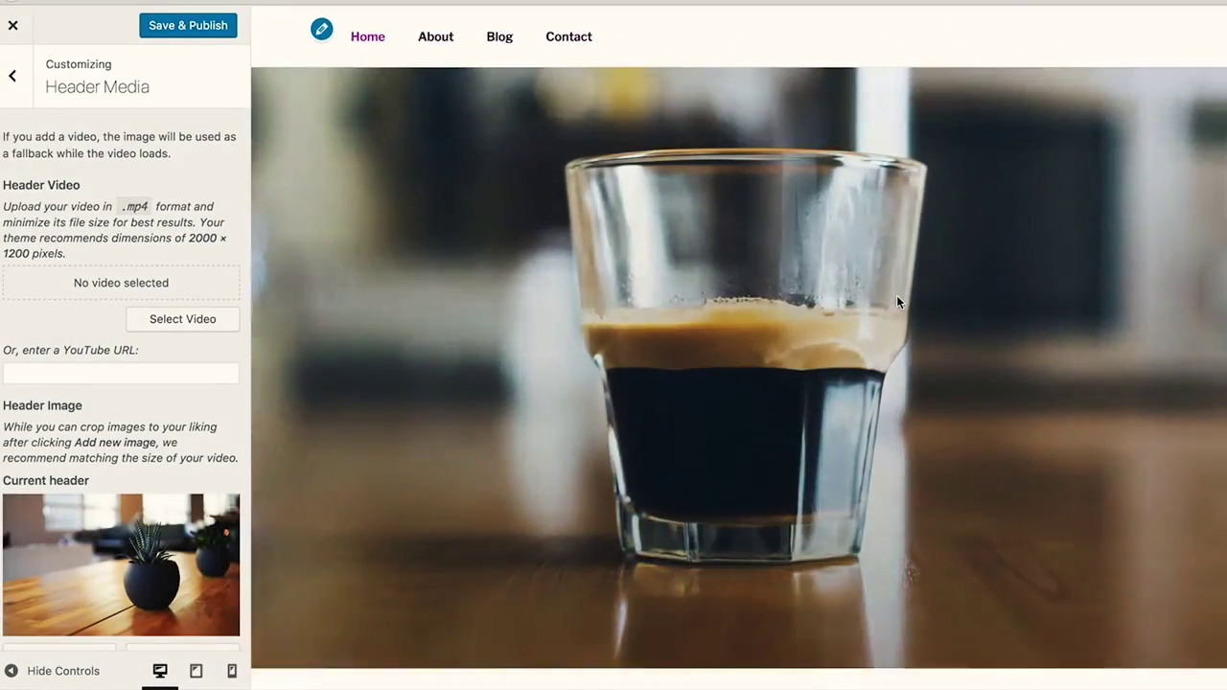
scroll(897, 302, down, 5)
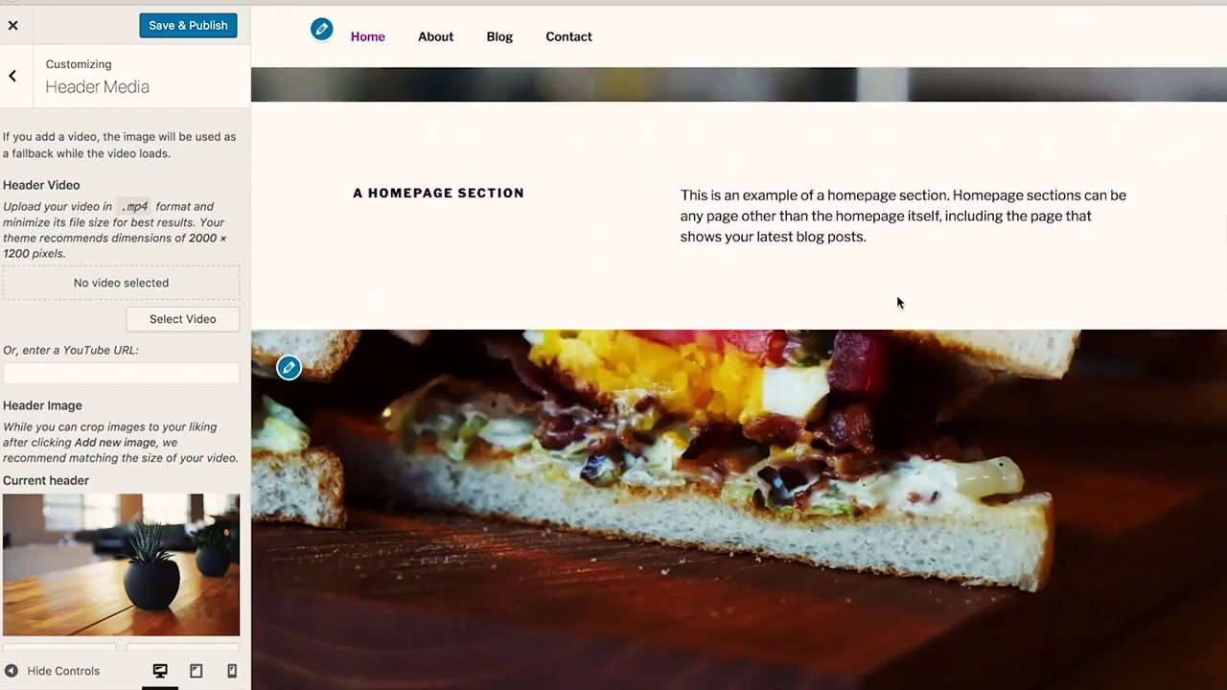
scroll(897, 302, down, 5)
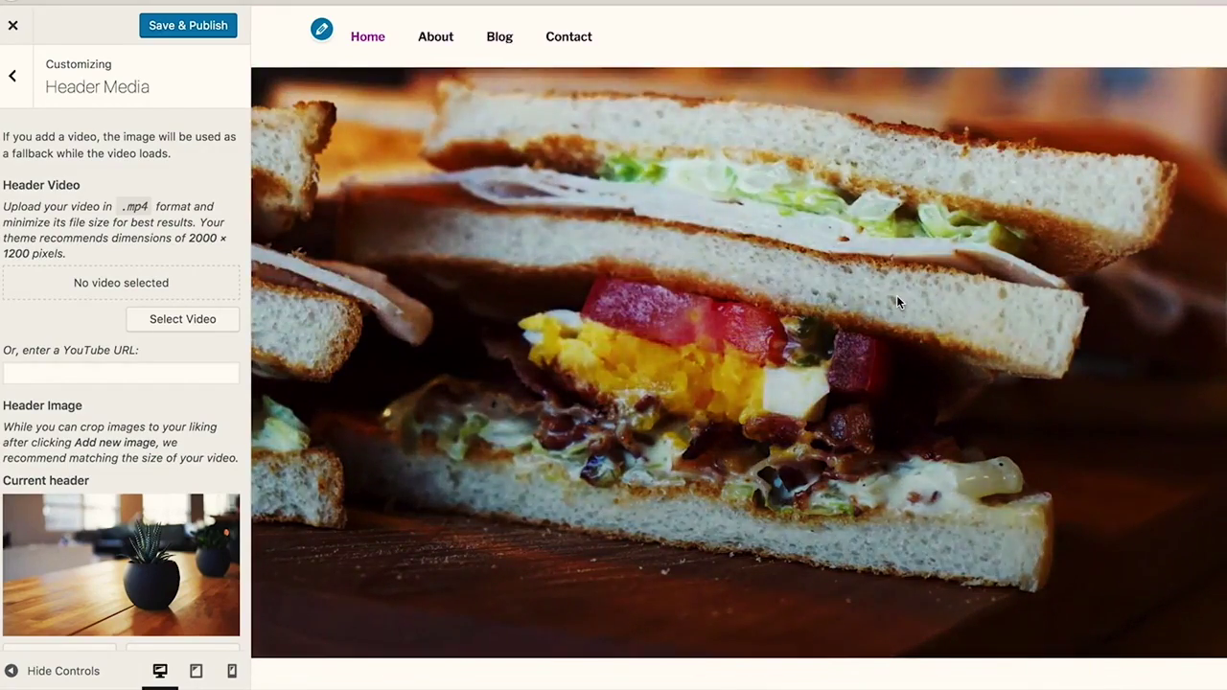
scroll(897, 302, down, 5)
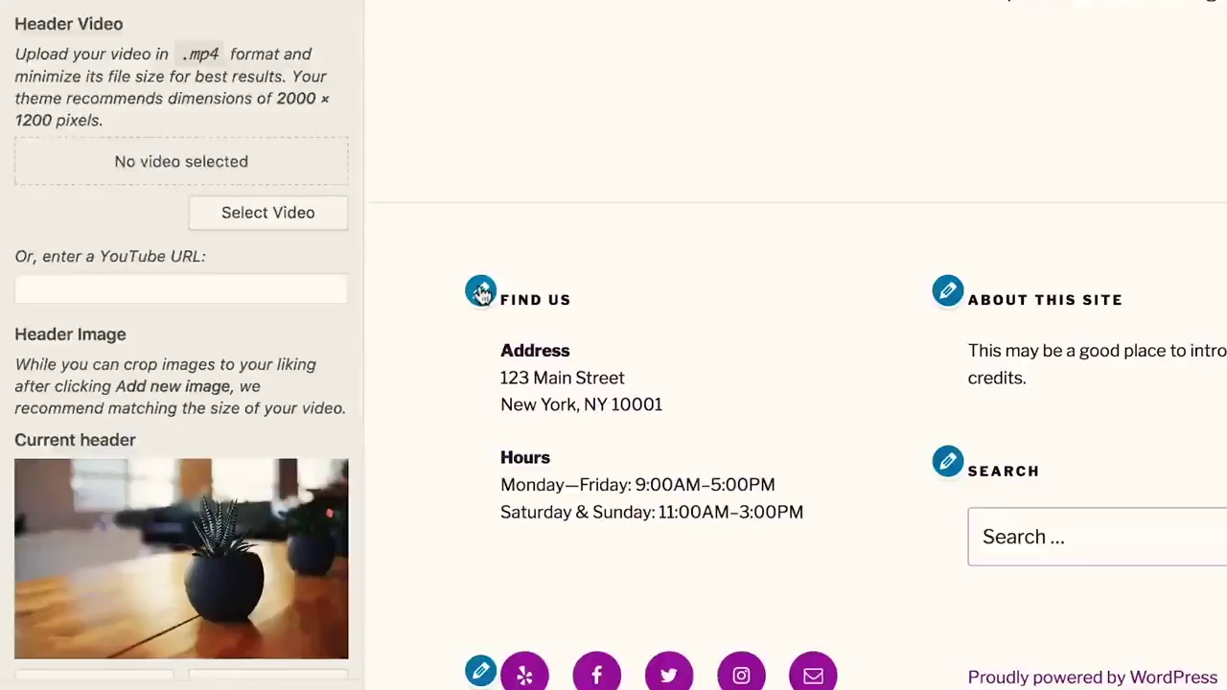
click(484, 295)
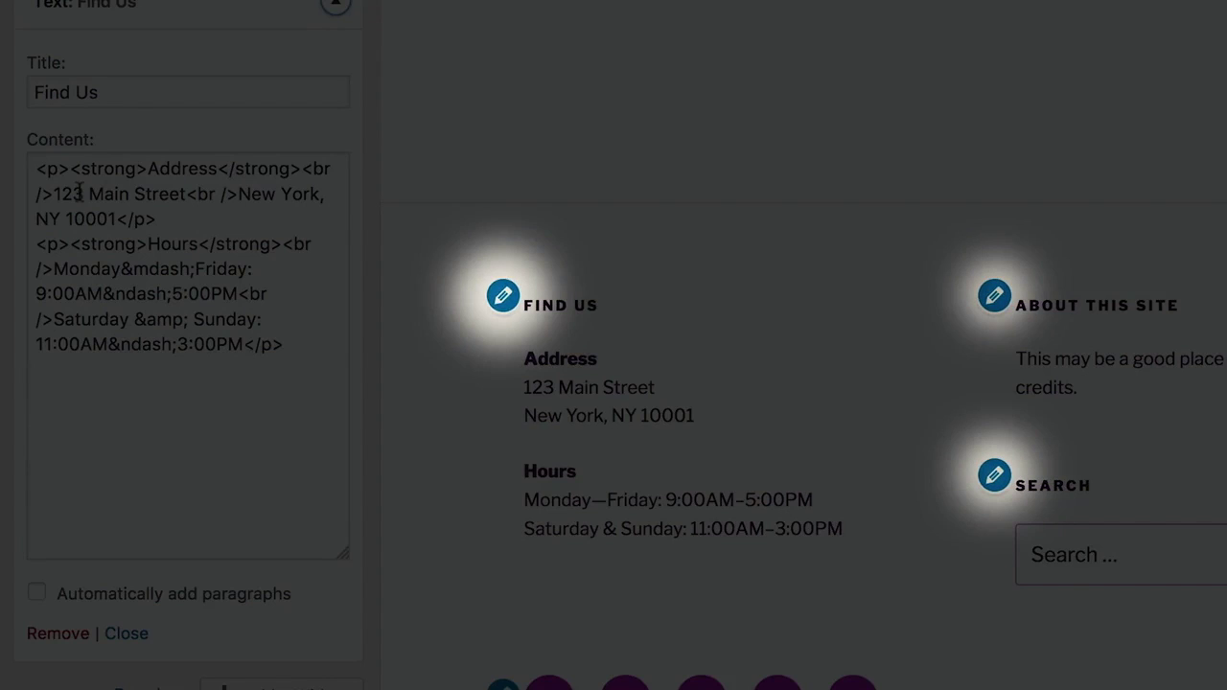
click(80, 194)
text(45)
double_click(132, 194)
text(Dog)
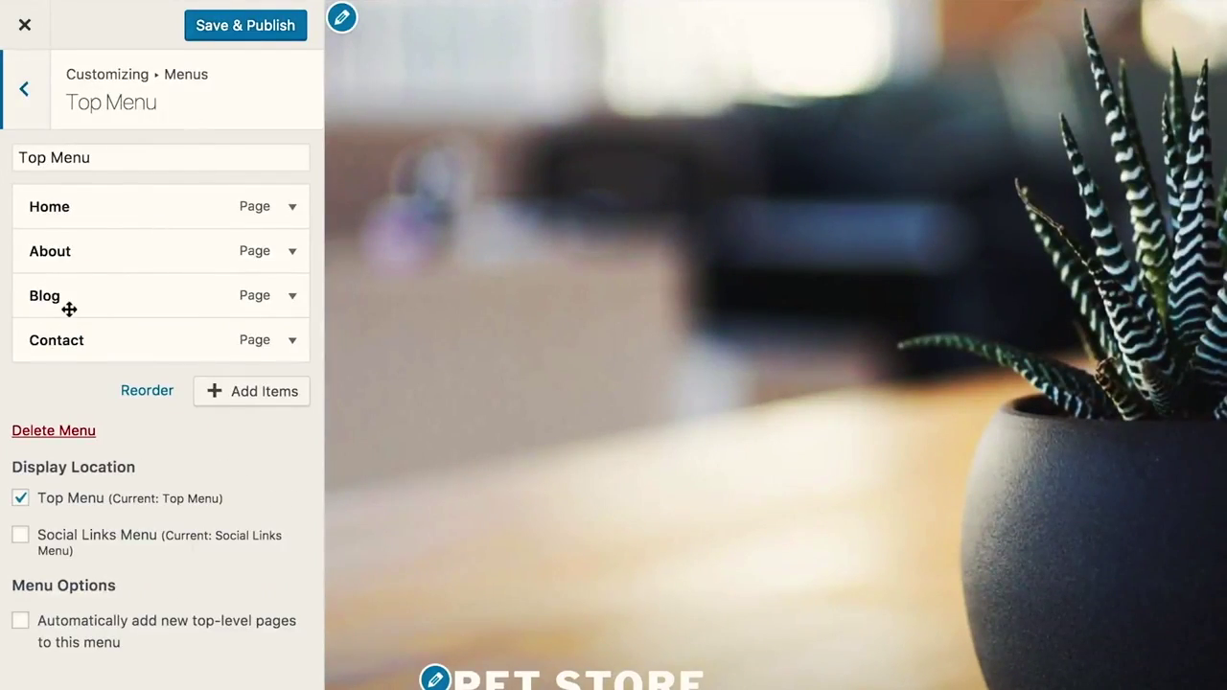
Create a new page named Shampoos and add it to the Top Menu
click(227, 393)
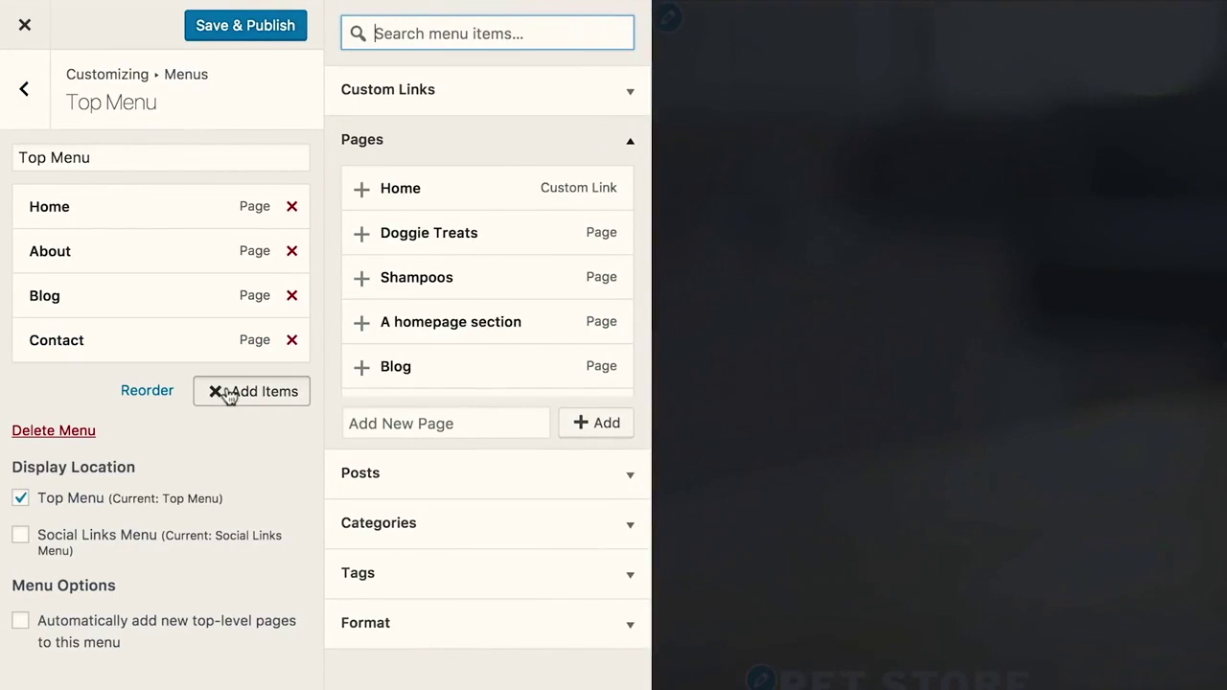
click(359, 419)
text(Shamp)
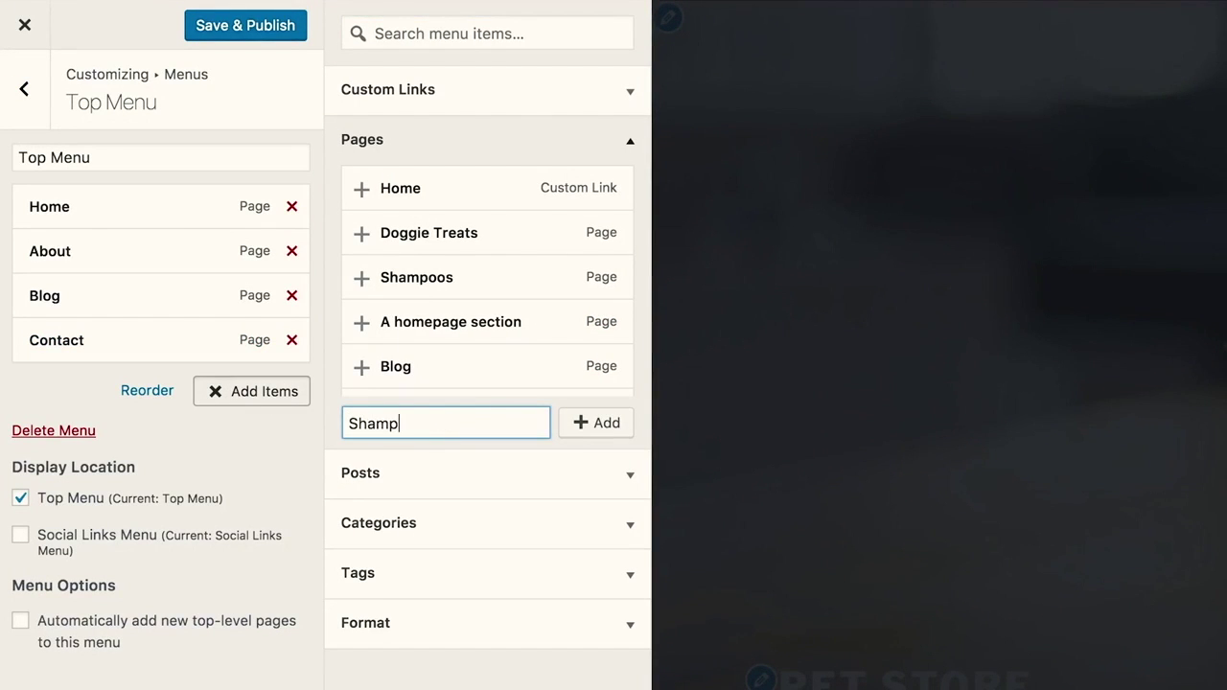
text(oos)
key(Return)
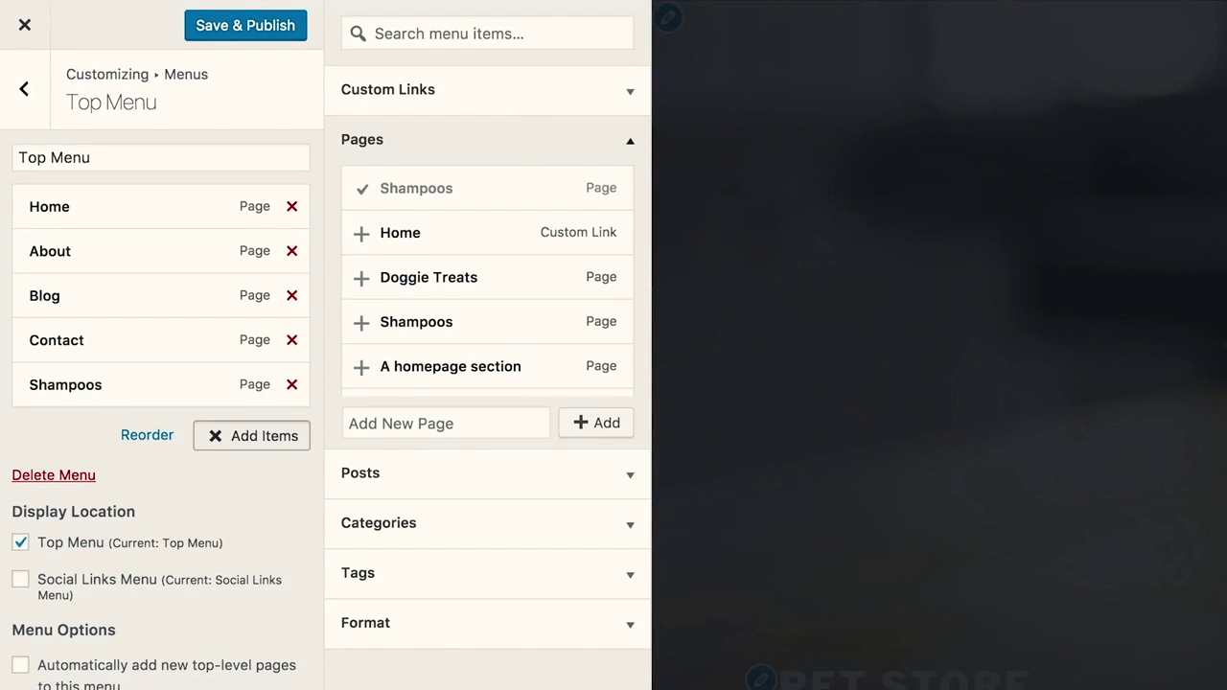
Create a new page named Dog treats and add it to the Top Menu
click(415, 417)
text(Dog treats)
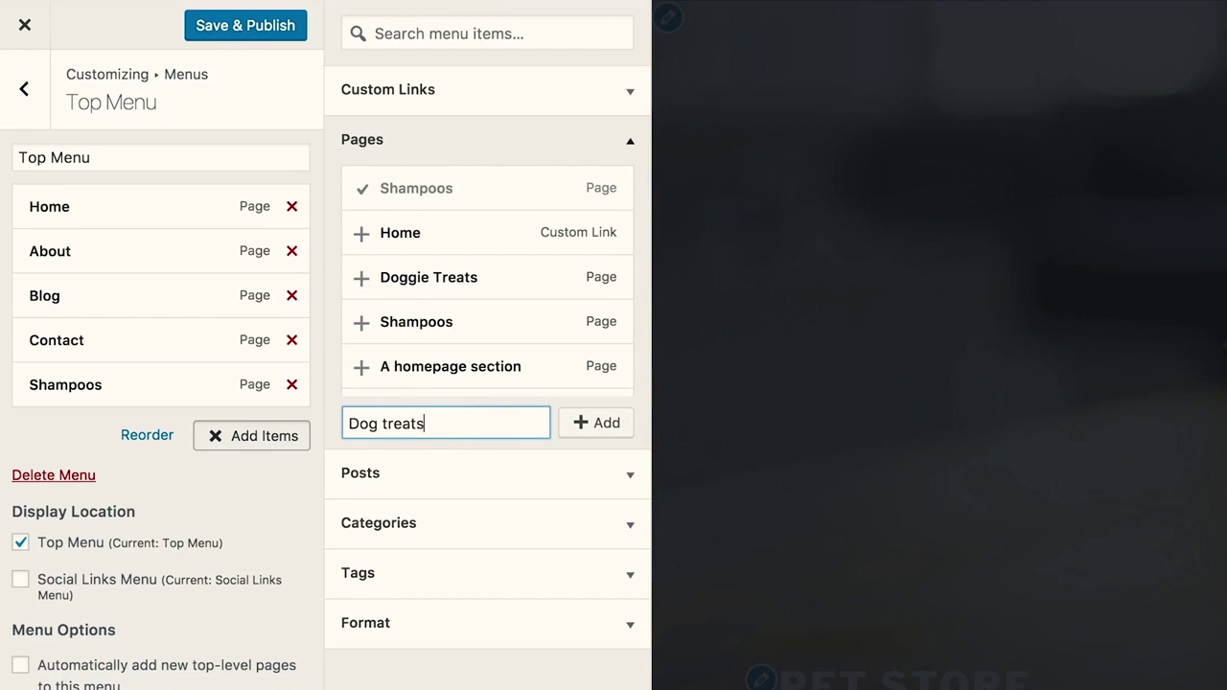
key(Return)
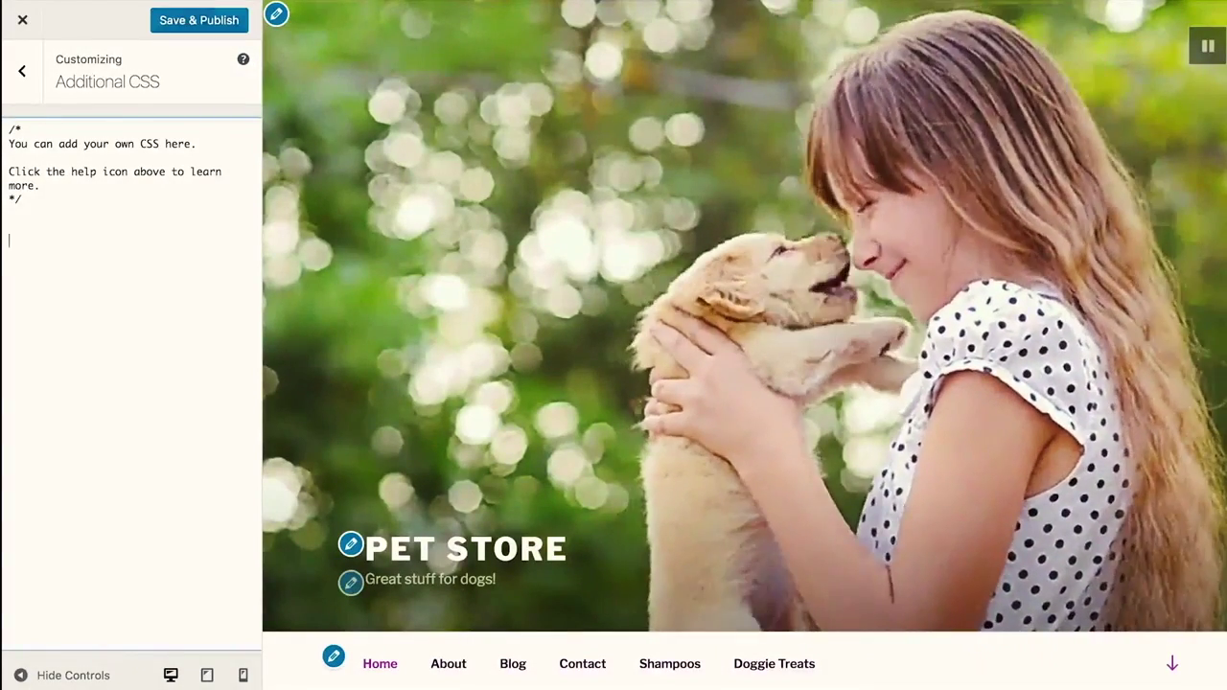
Write an empty rule for .site-branding-text h1 in Additional CSS, with its braces on separate lines
text(.site-branding)
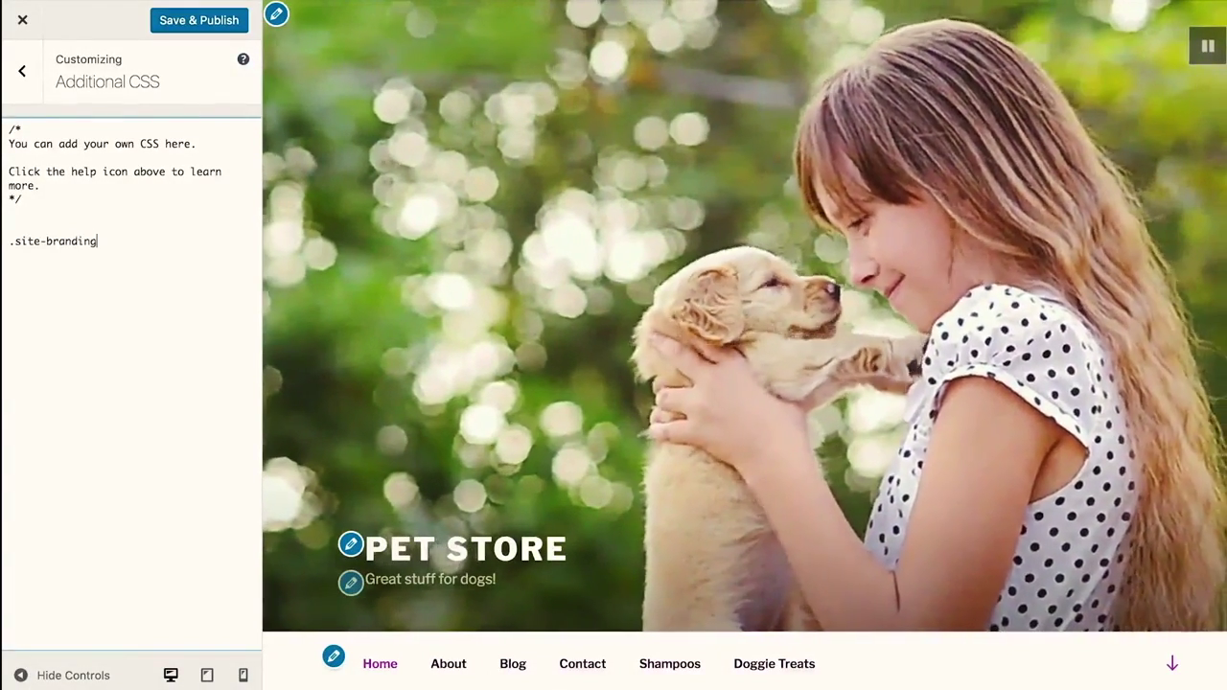
text(-text {})
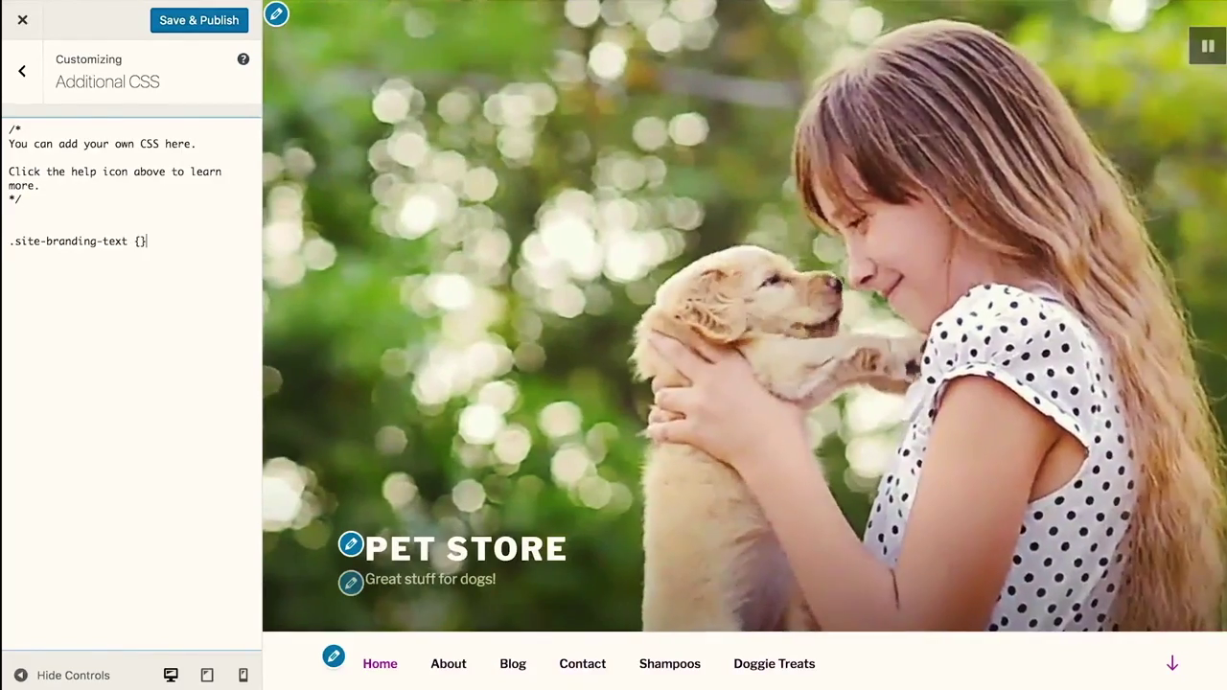
key(Return)
key(Return)
click(134, 240)
text(h1)
key(Down)
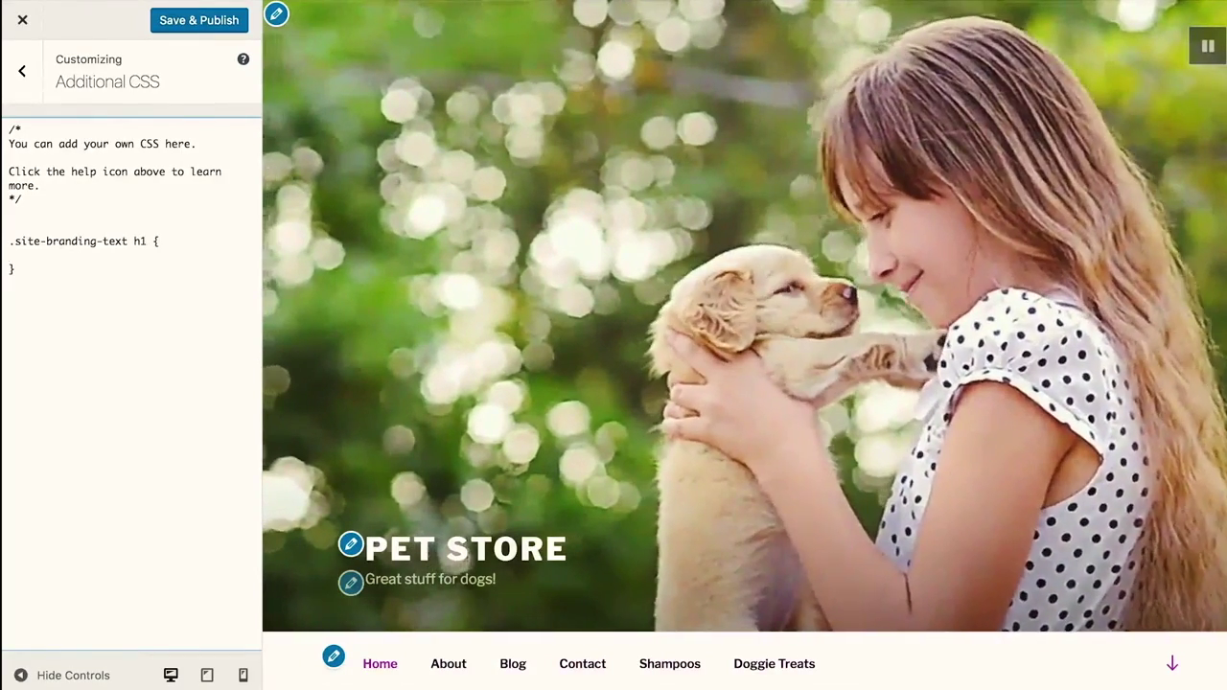
Set font-size to 5rem inside the .site-branding-text h1 rule
text(font-)
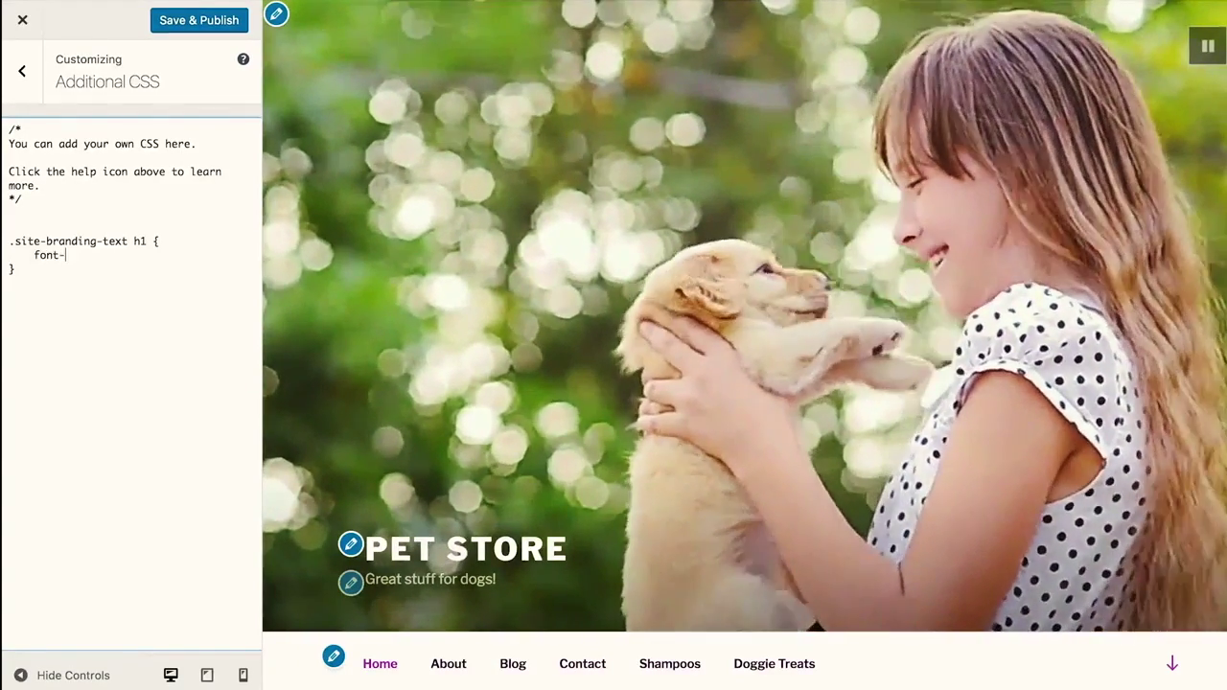
text(size: 5)
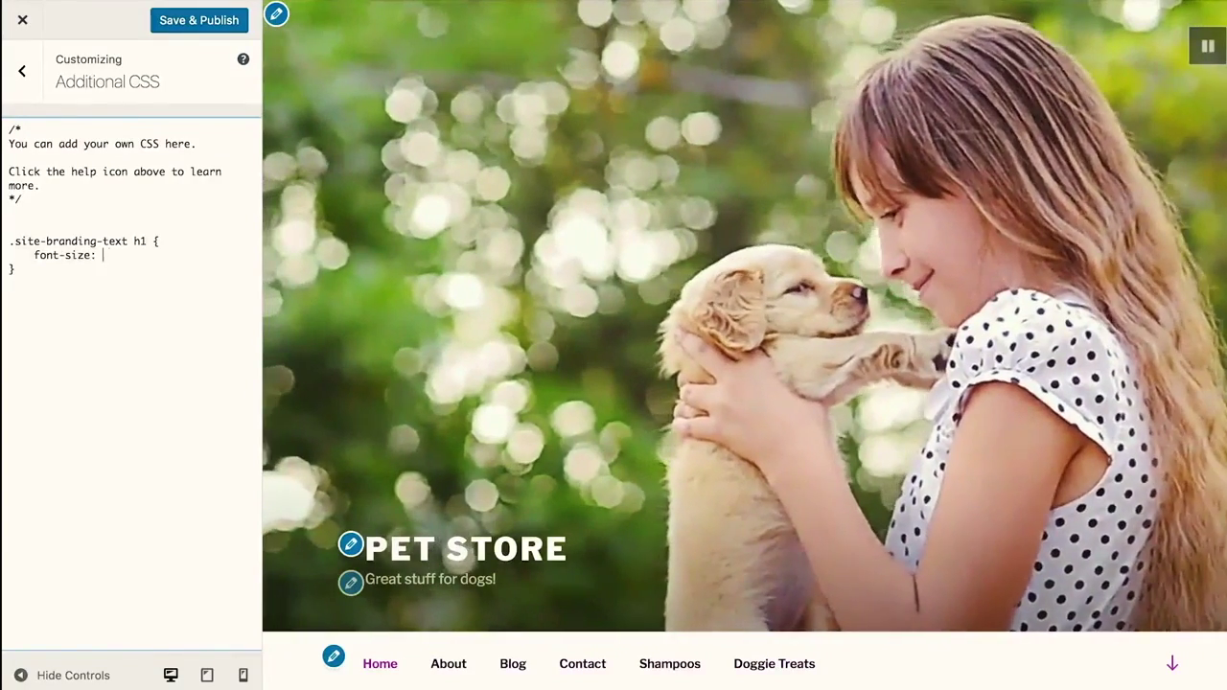
text(rem;)
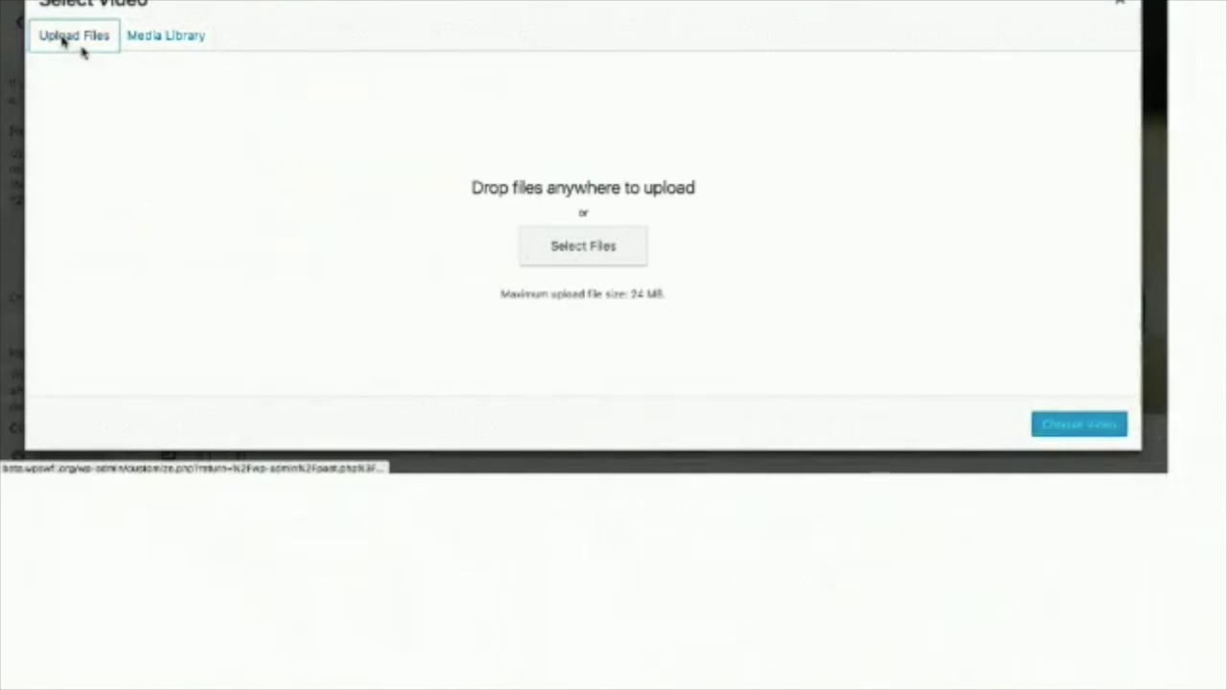
Upload the 22 MB MP4 video from the Downloads folder for the site header
click(575, 248)
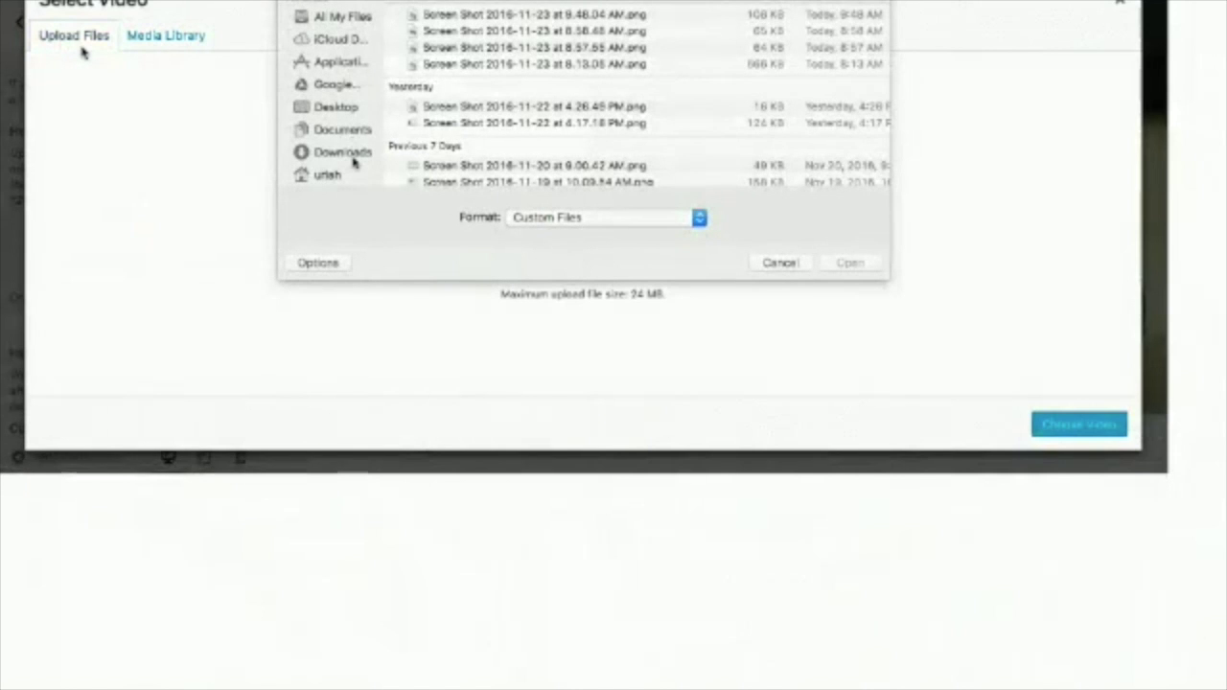
click(353, 156)
click(553, 21)
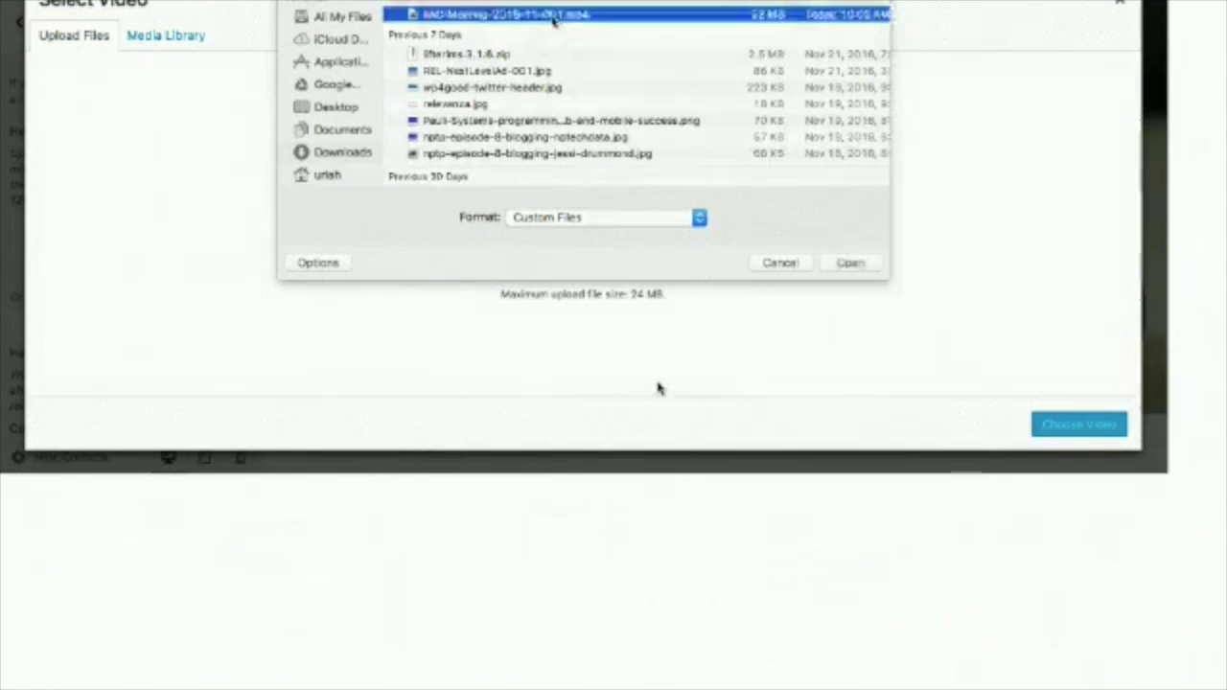
click(853, 267)
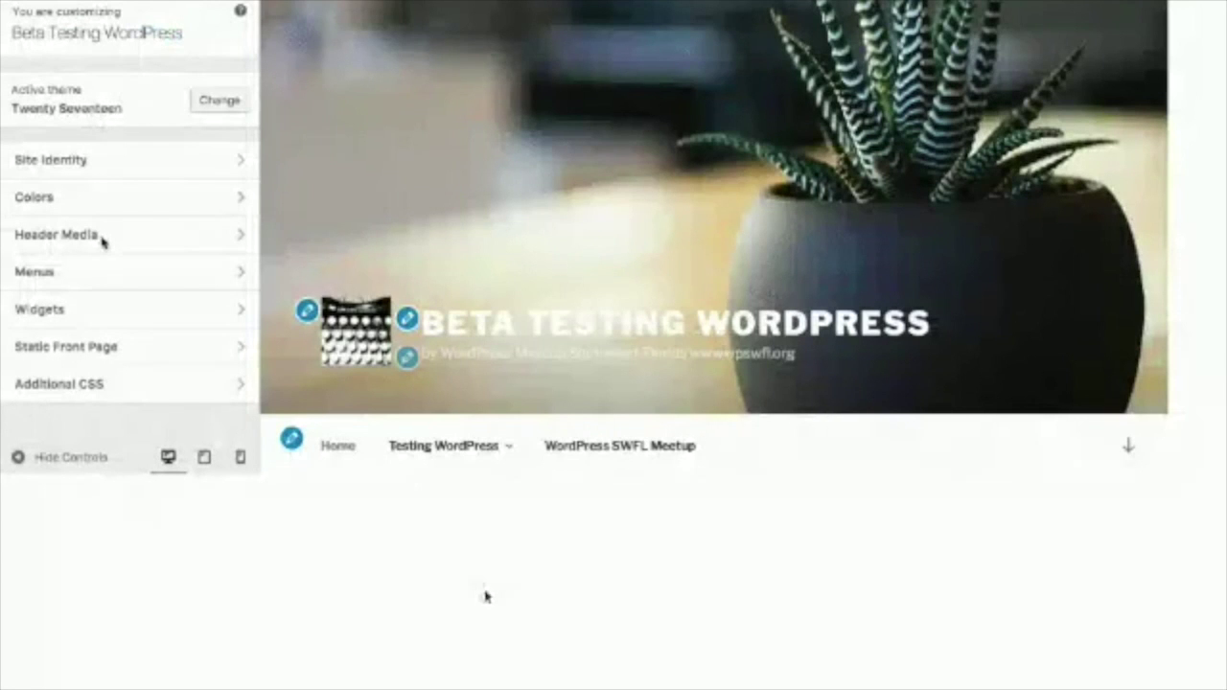
Open the Header Media video upload and pick the first MP4 file in the Downloads folder
click(92, 237)
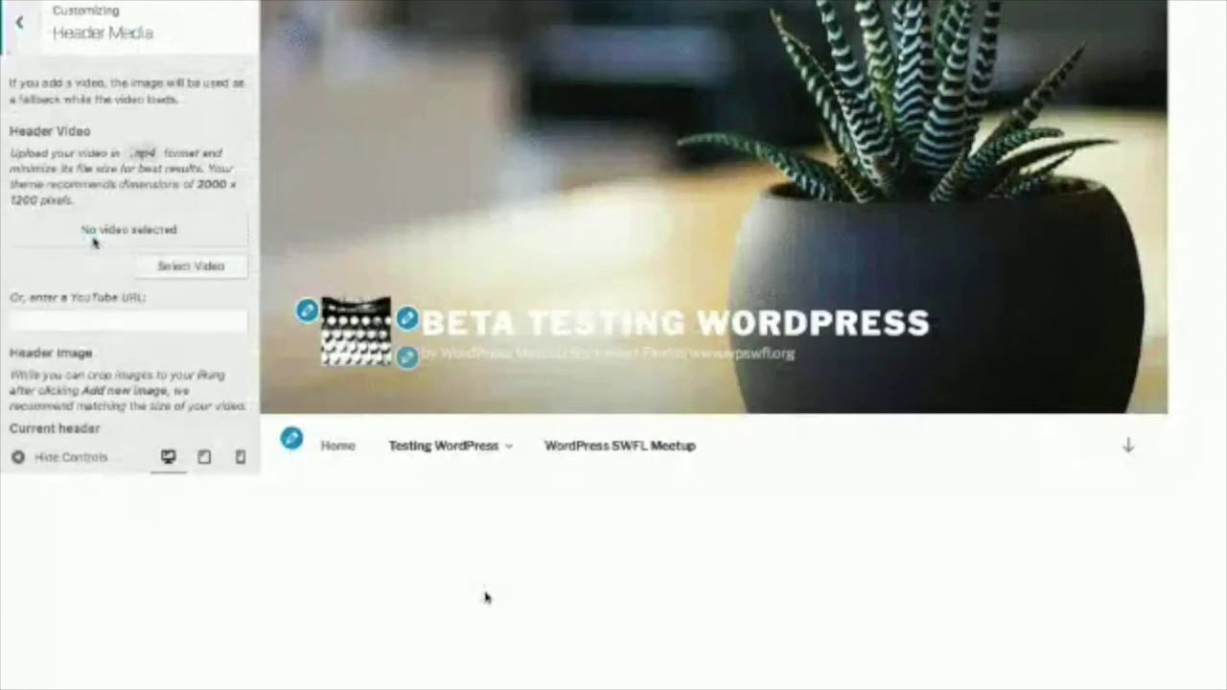
click(173, 268)
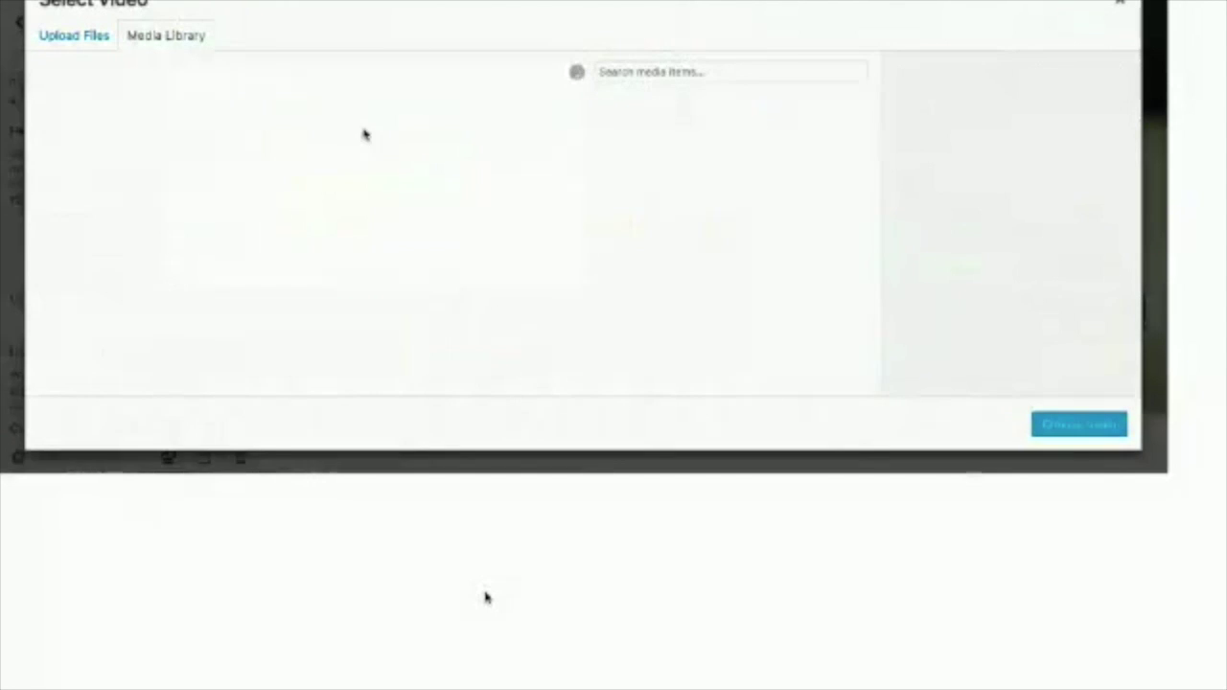
click(63, 34)
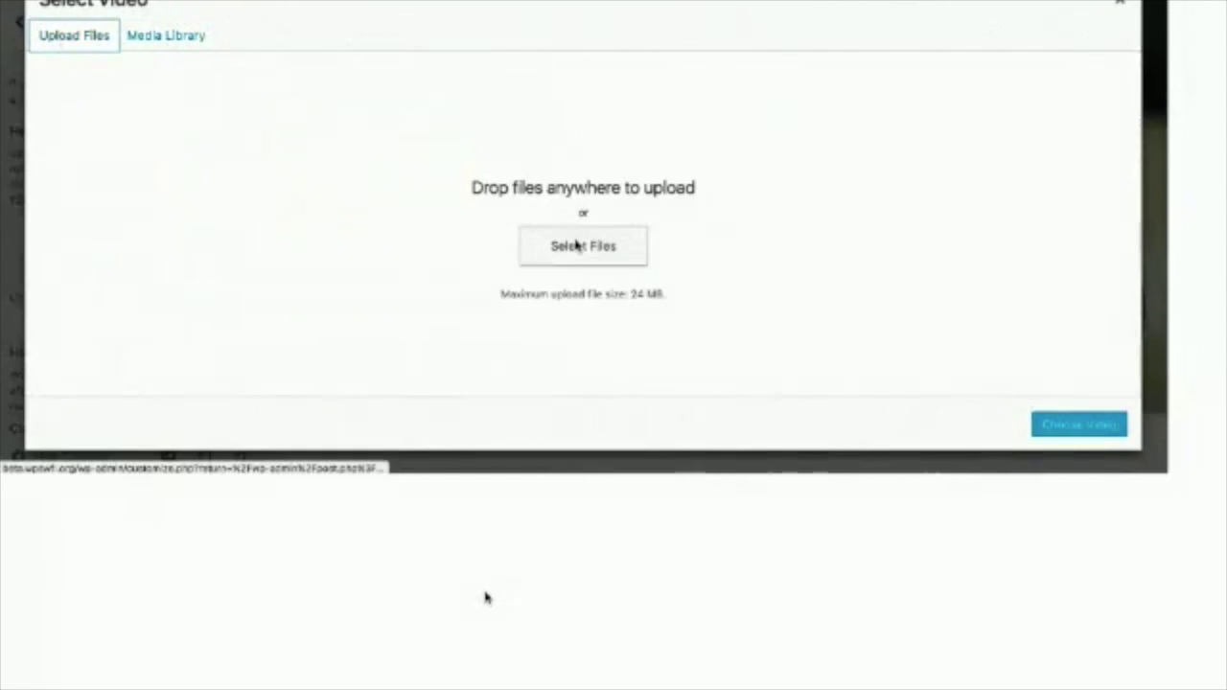
click(575, 247)
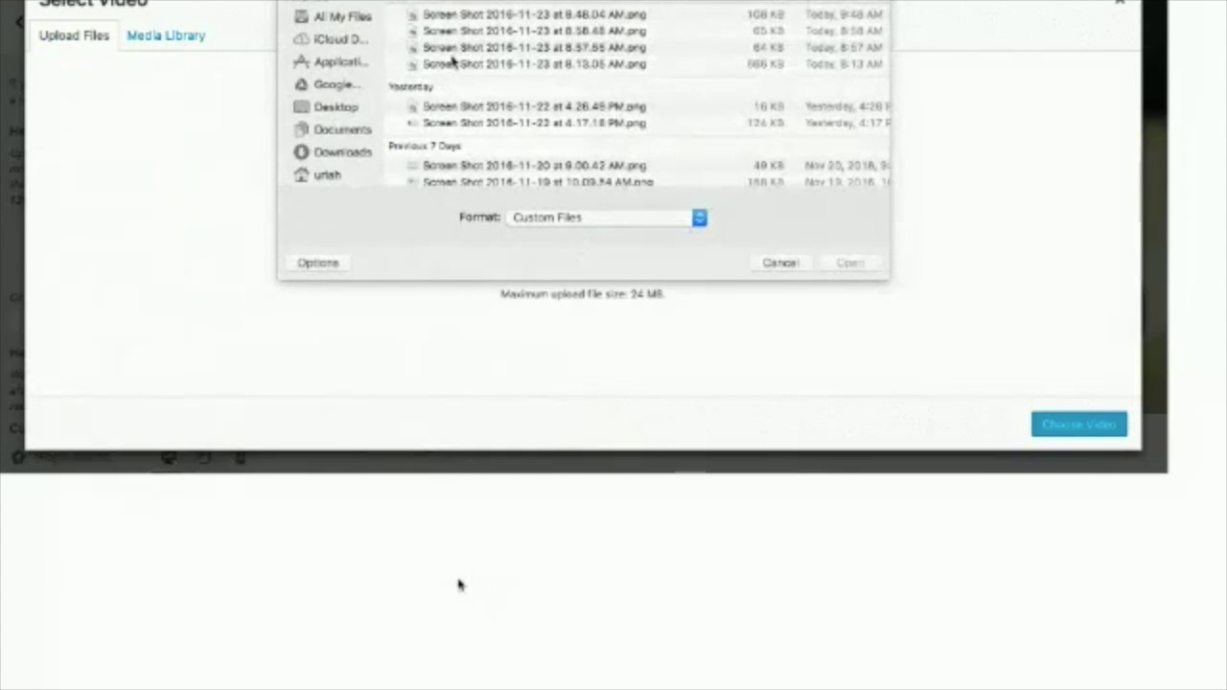
click(349, 155)
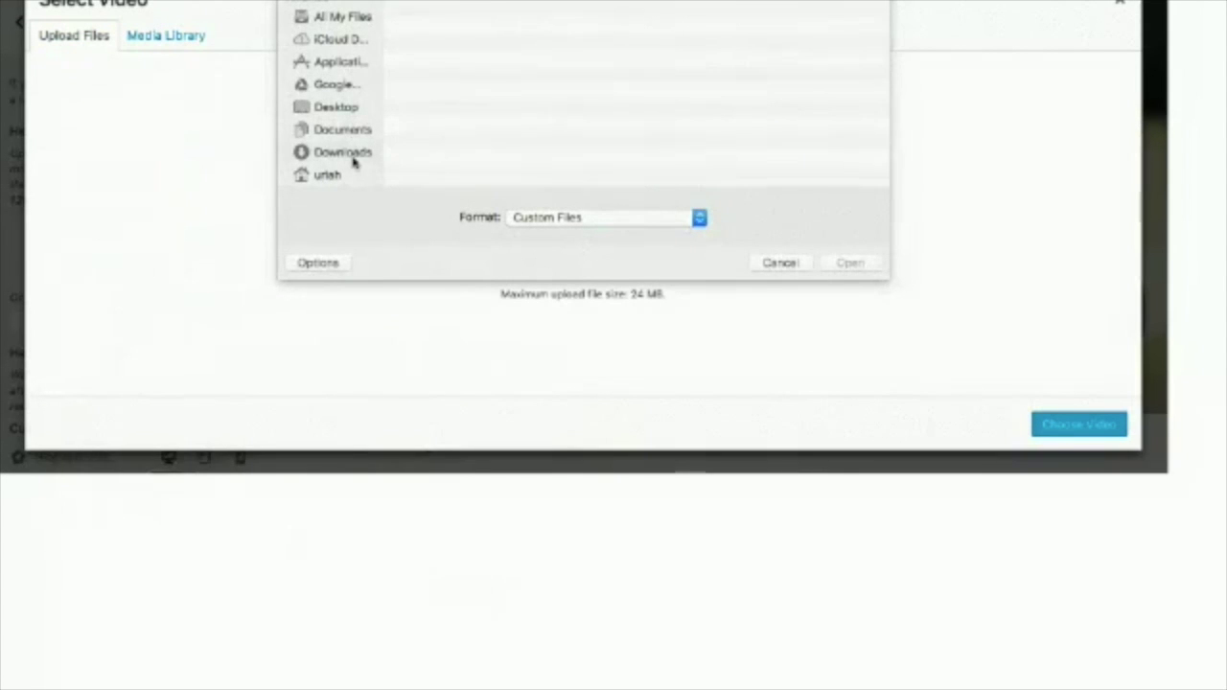
click(552, 17)
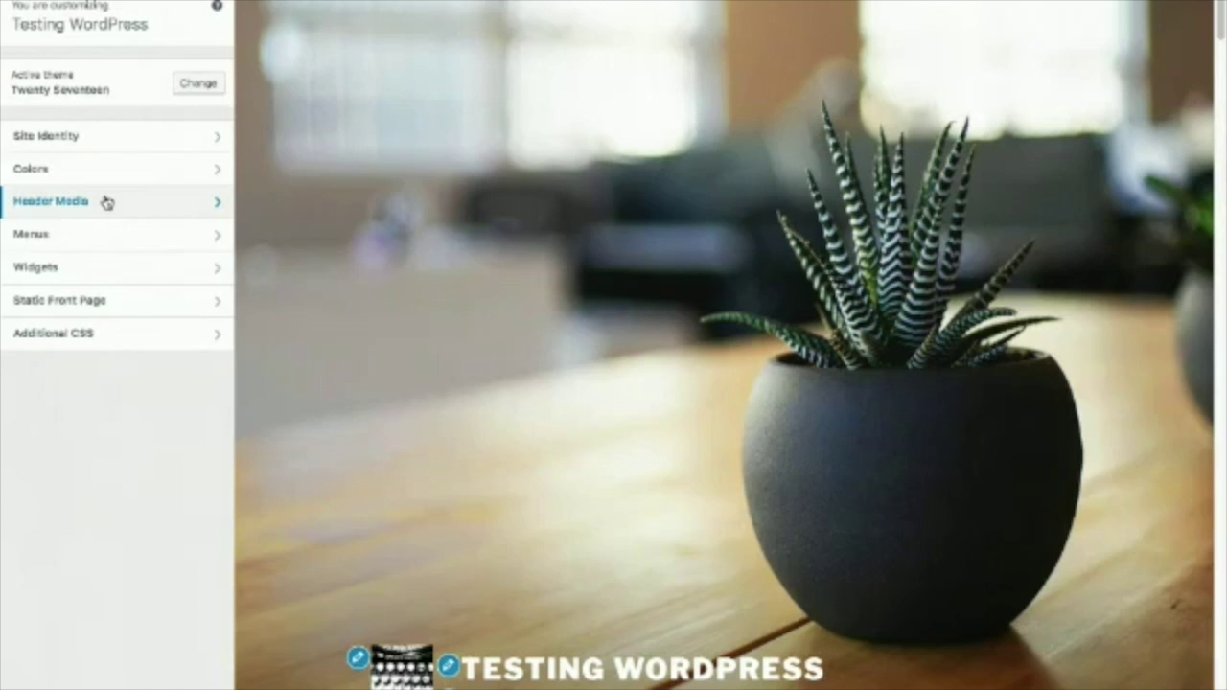
click(107, 203)
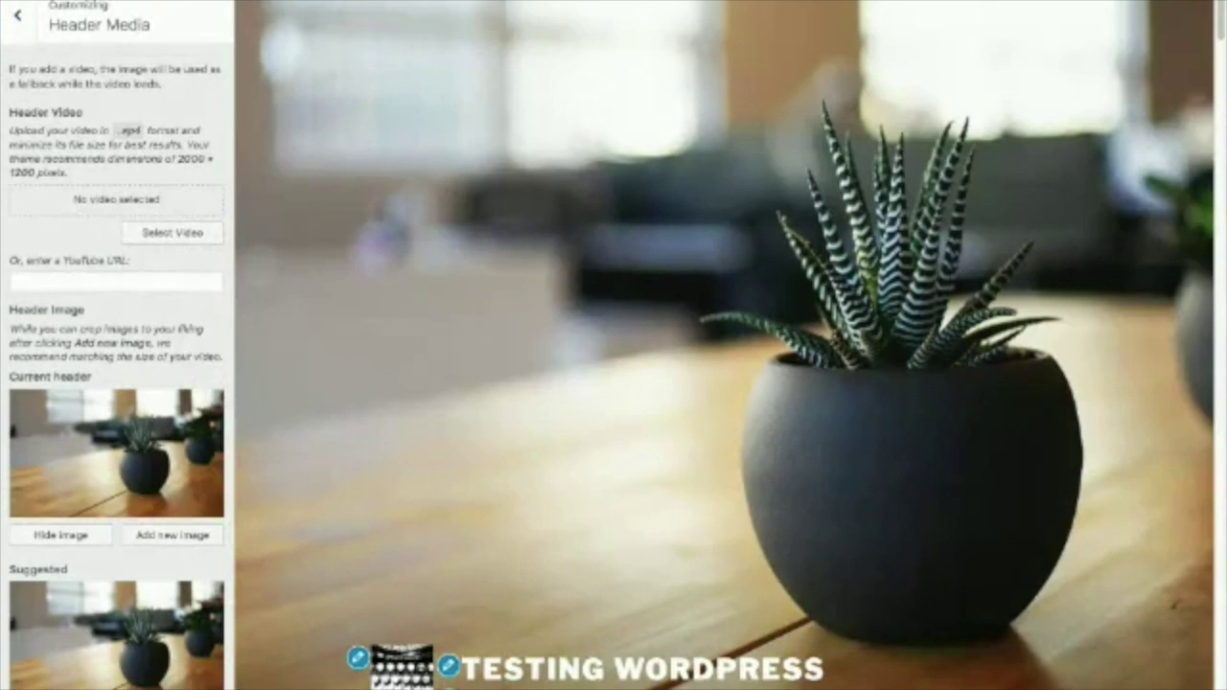
click(46, 281)
text(https://youtu.be/wKlsyyc85uM)
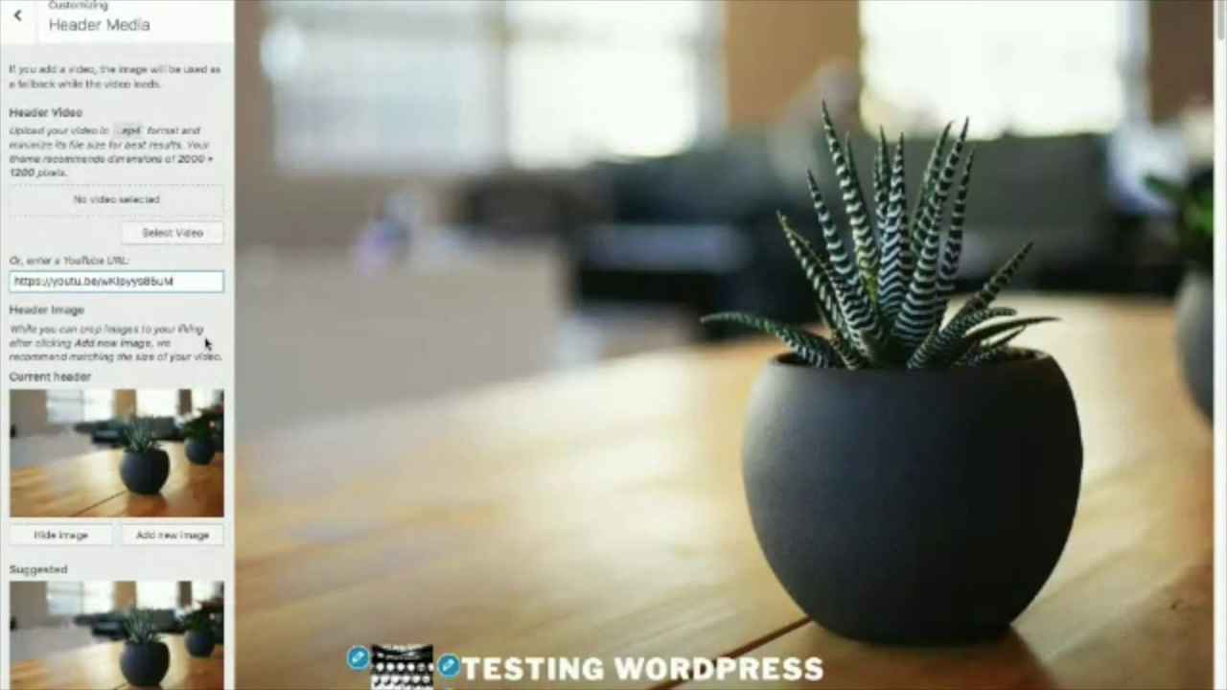
key(Tab)
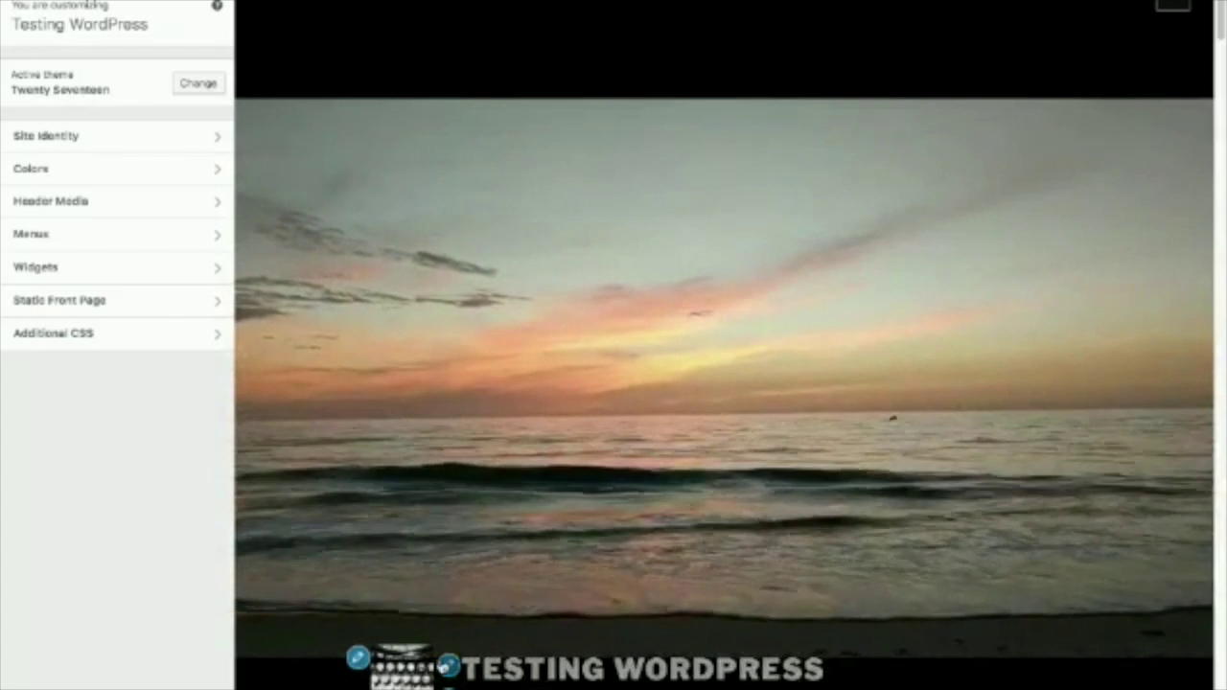
Change the site title to "Beta Testing Wordpress" in Site Identity
scroll(697, 476, down, 3)
scroll(697, 477, down, 1)
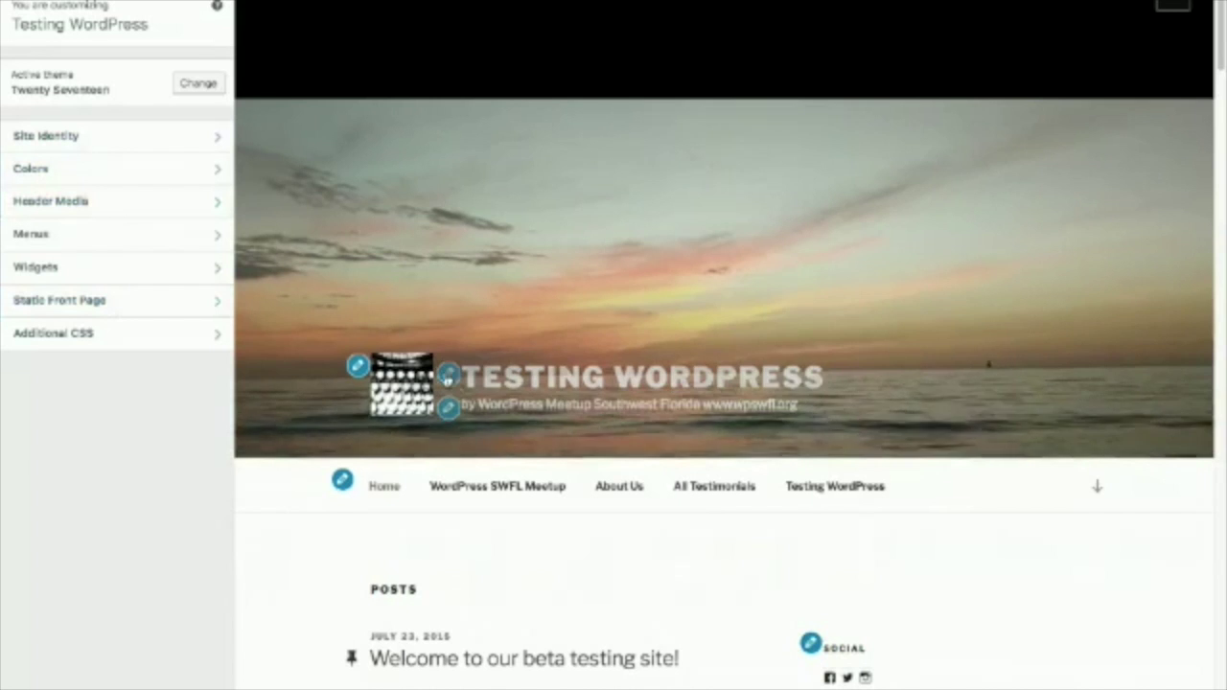
click(449, 376)
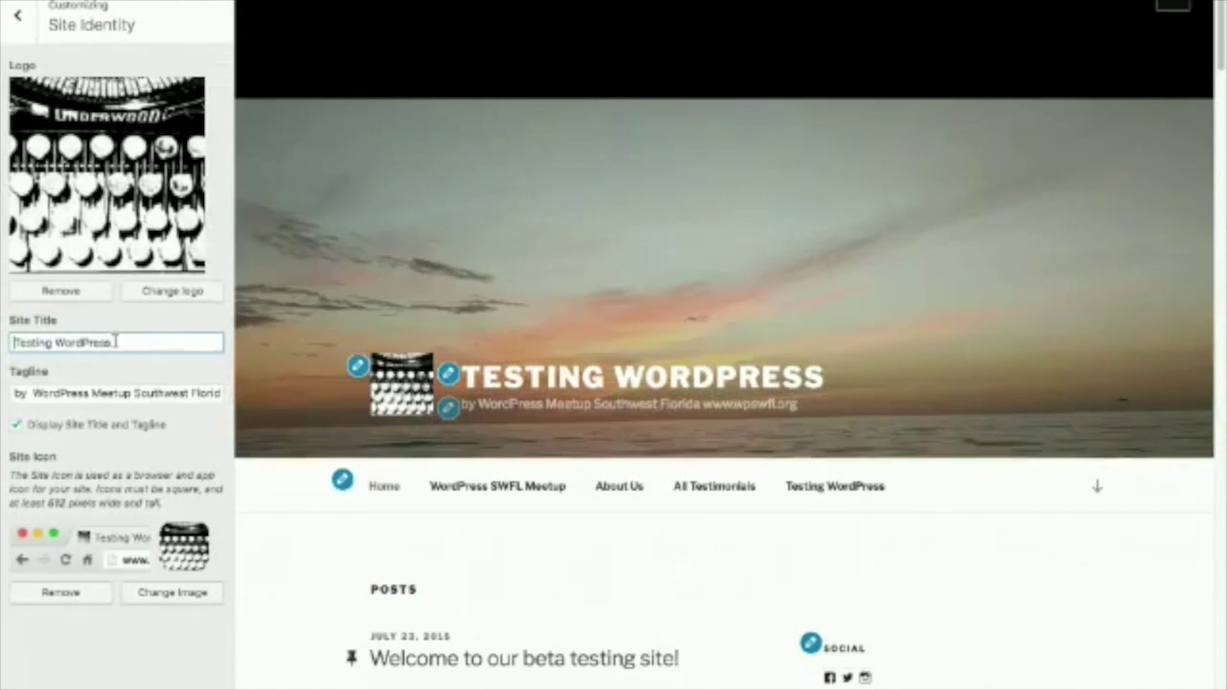
drag(113, 342, 50, 344)
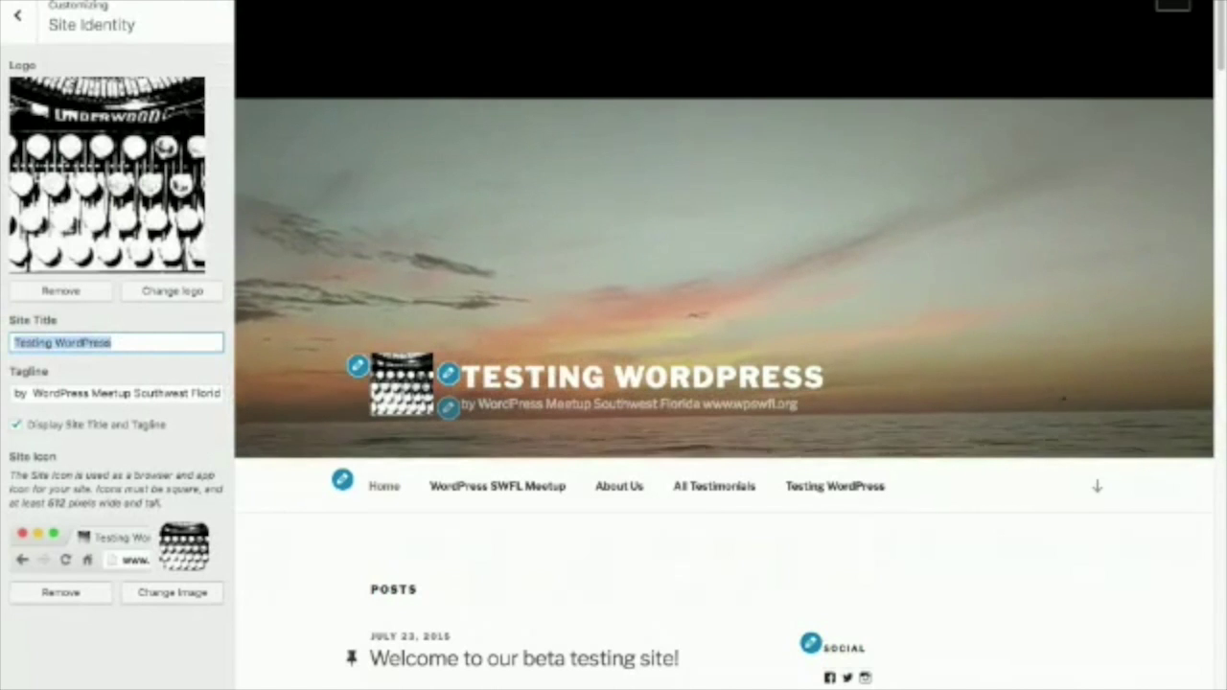
text(Beta Testin g)
key(BackSpace)
key(BackSpace)
text(n)
key(BackSpace)
text(g)
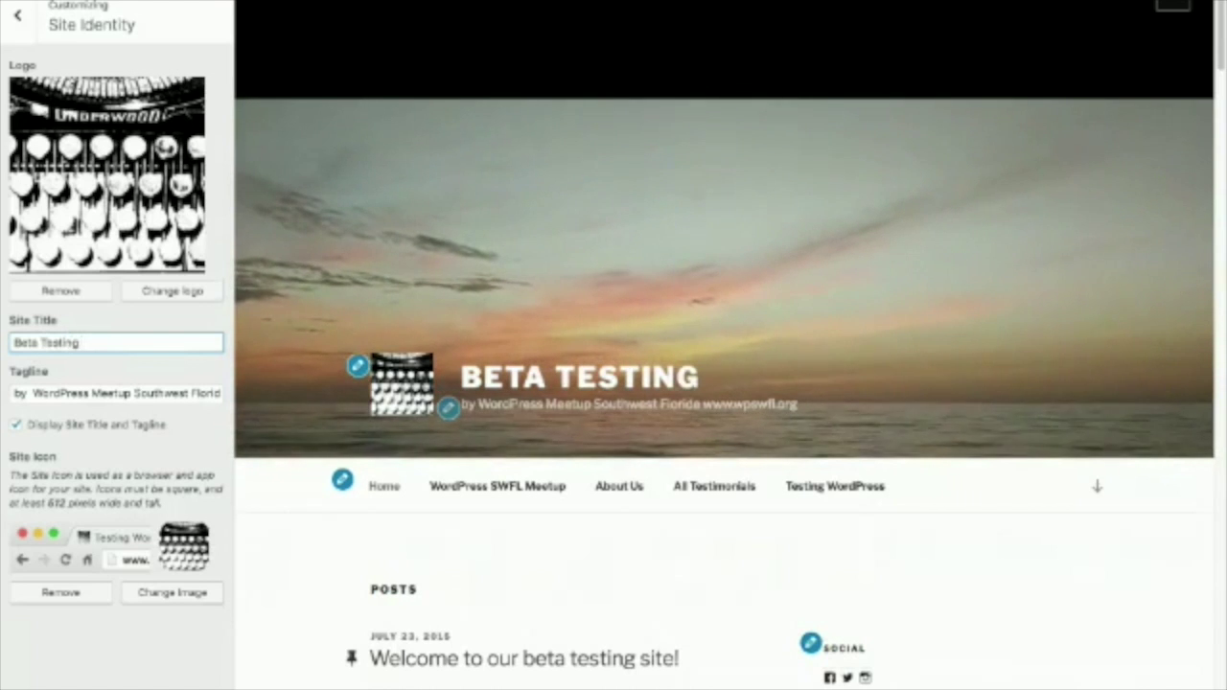
text( Word)
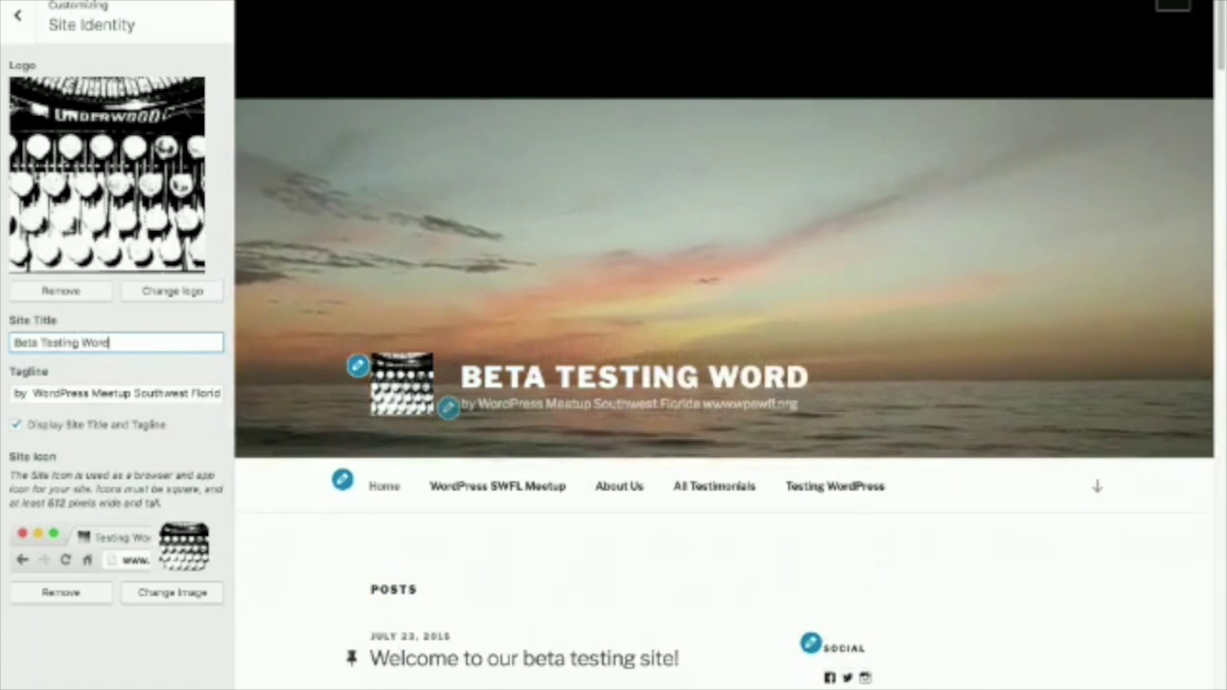
text(press)
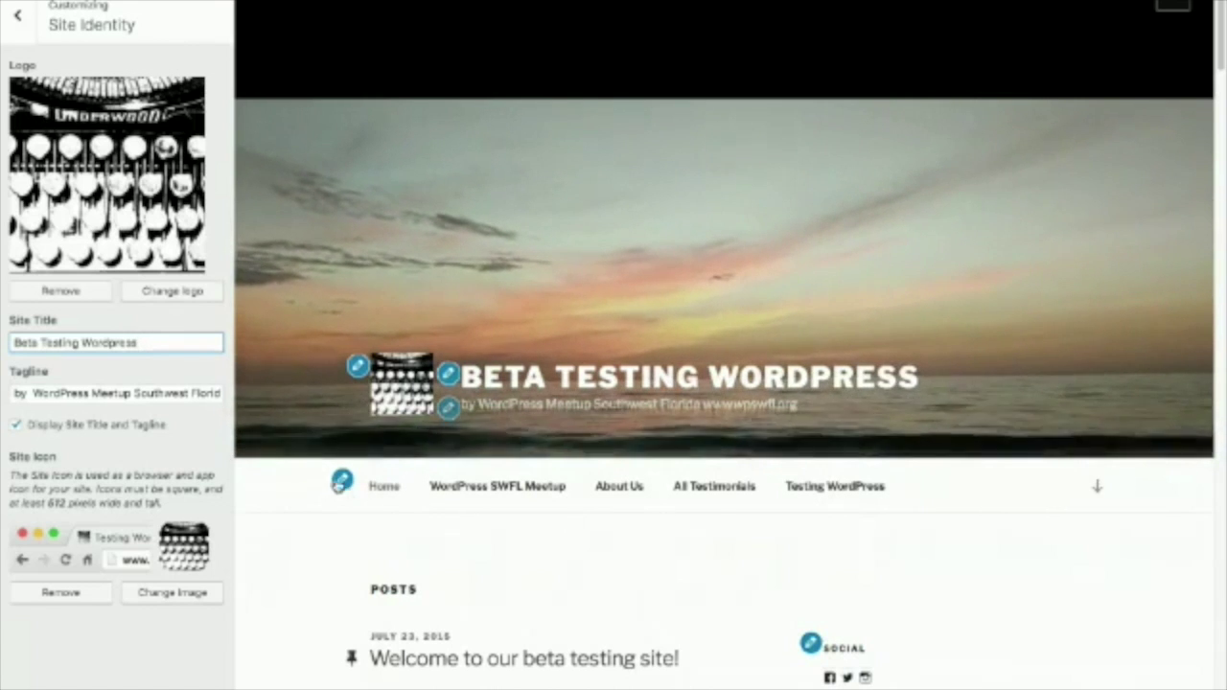
Open the main menu assigned to the Top Menu location and add the TechTools page to it
click(343, 481)
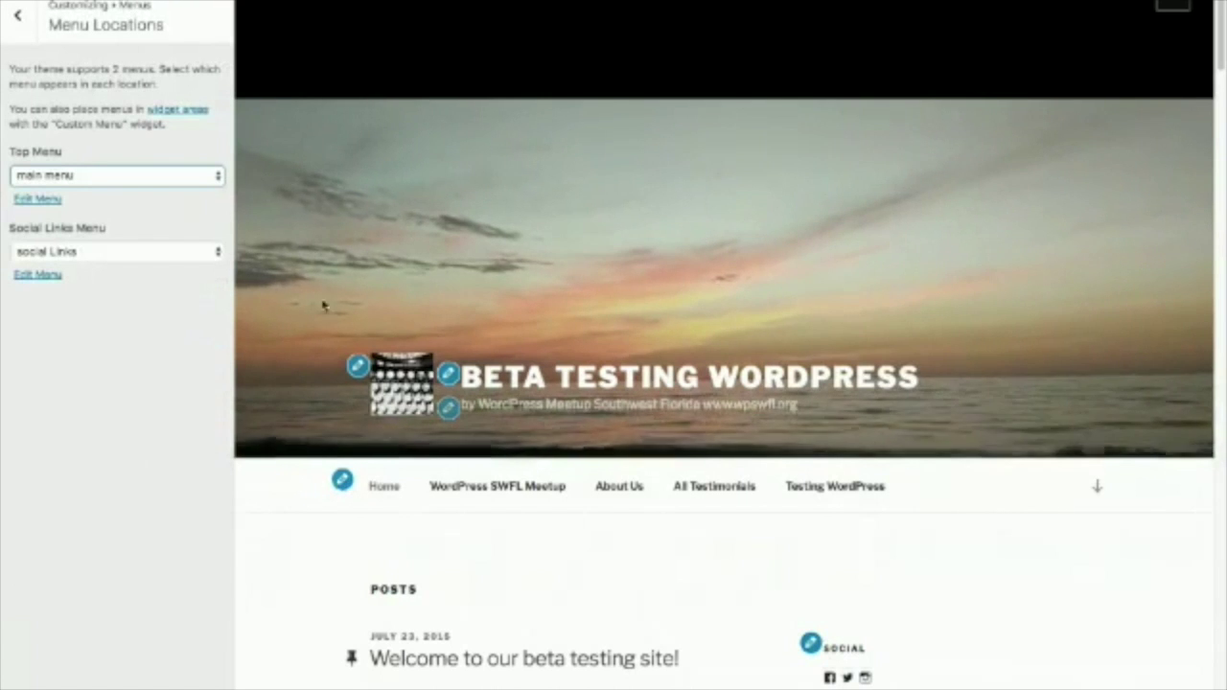
click(57, 200)
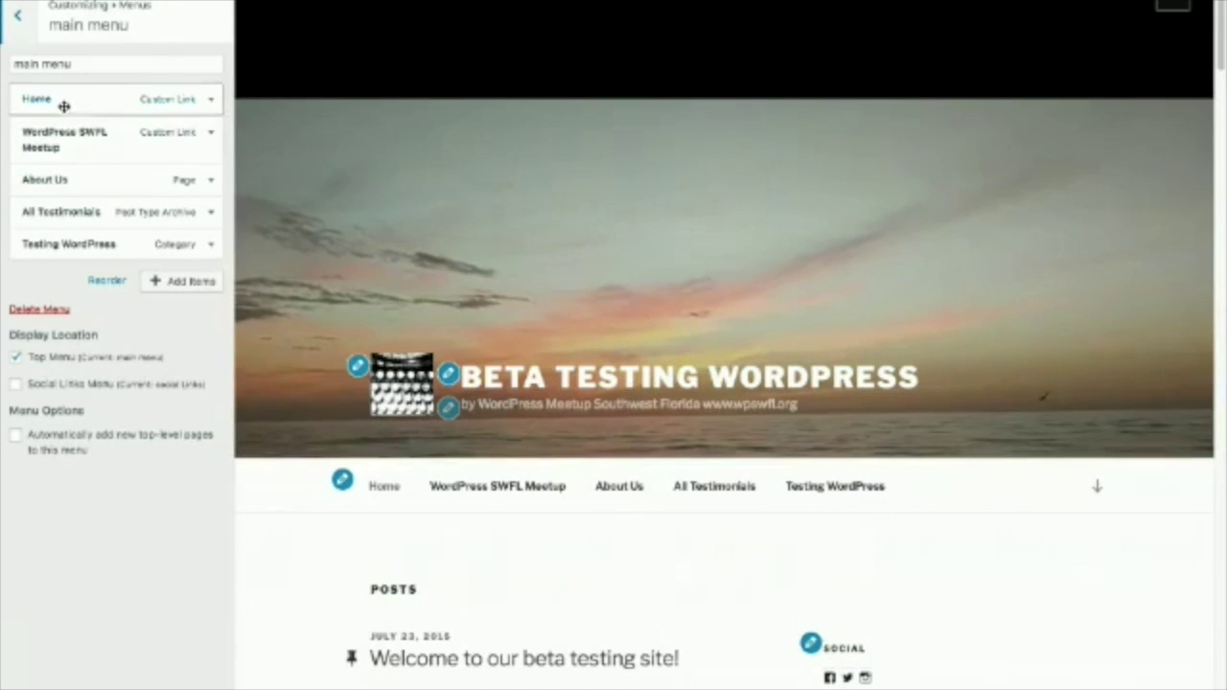
click(184, 281)
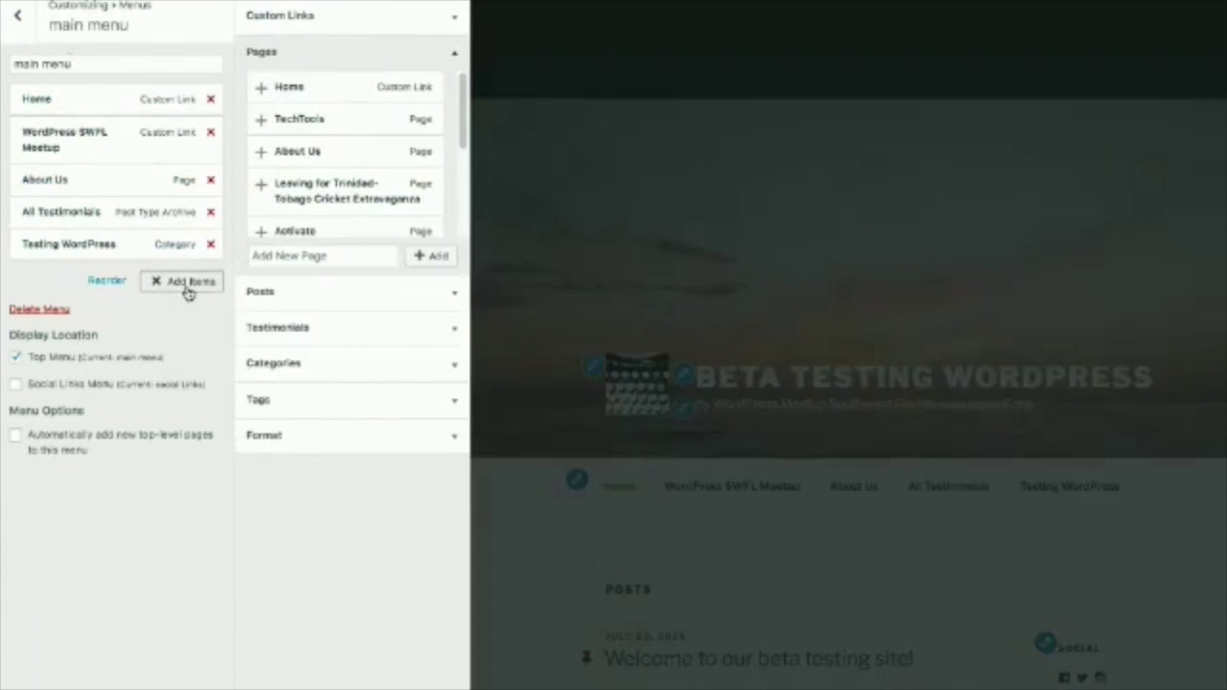
click(299, 121)
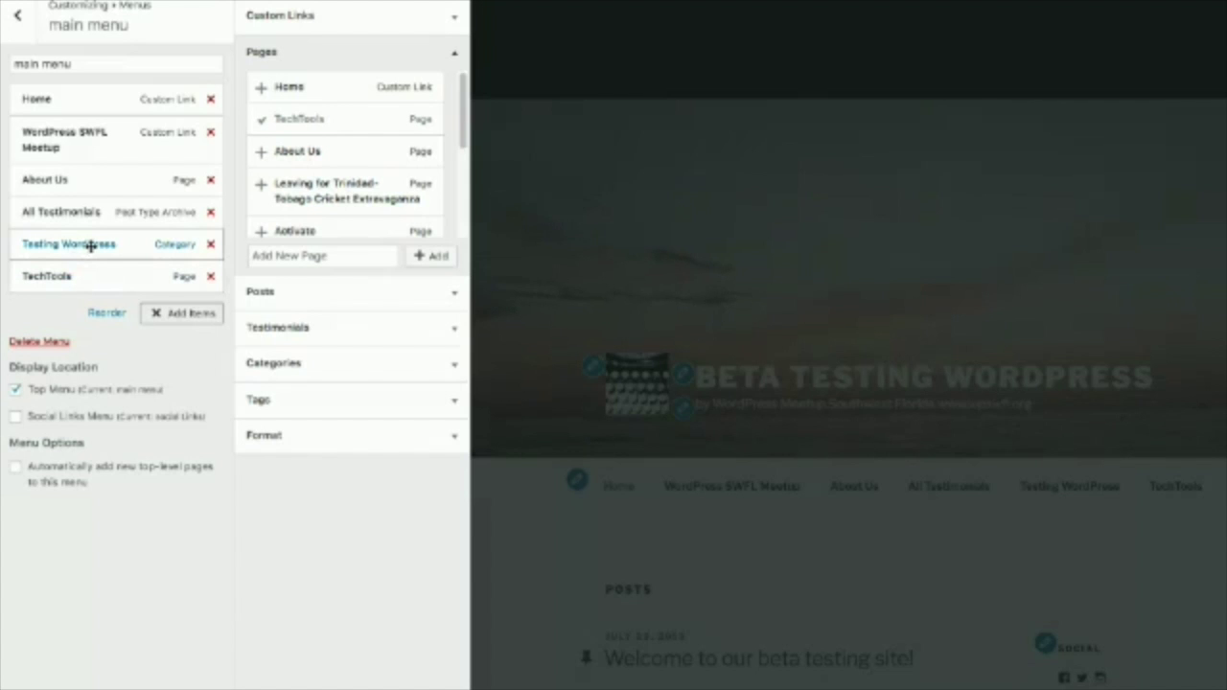
Nest the Testing WordPress category under TechTools in the main menu, close the item list and check the navigation in the preview
drag(90, 246, 101, 278)
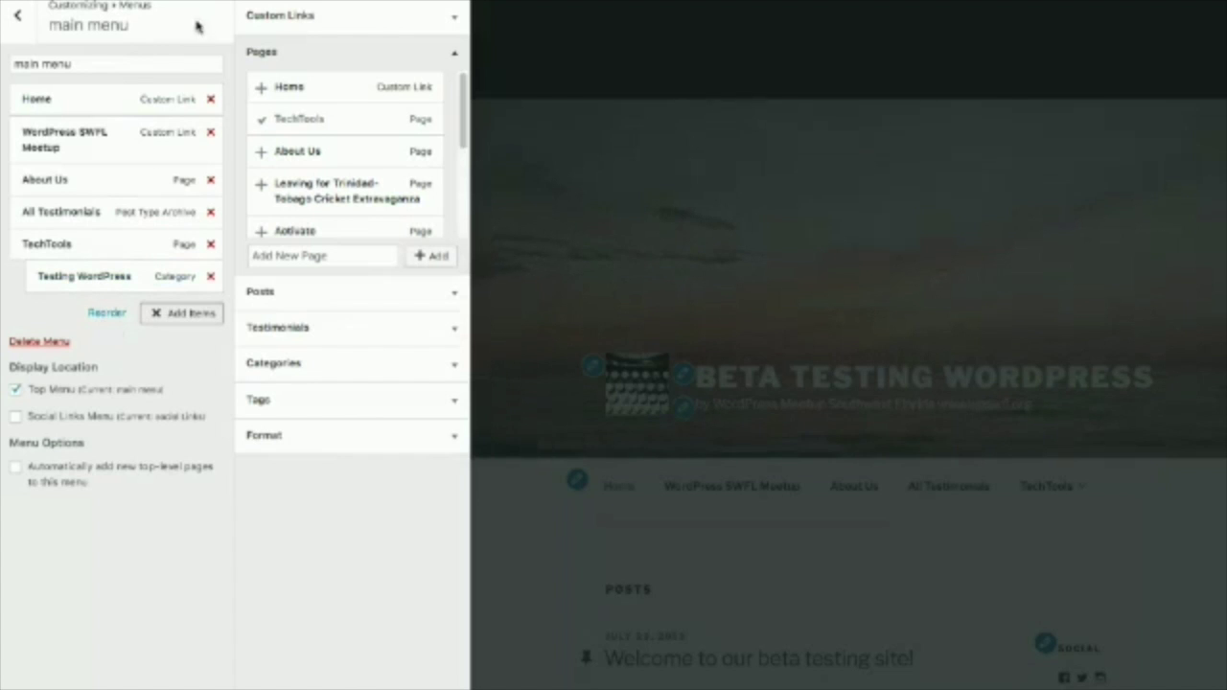
click(182, 312)
mouse_move(814, 491)
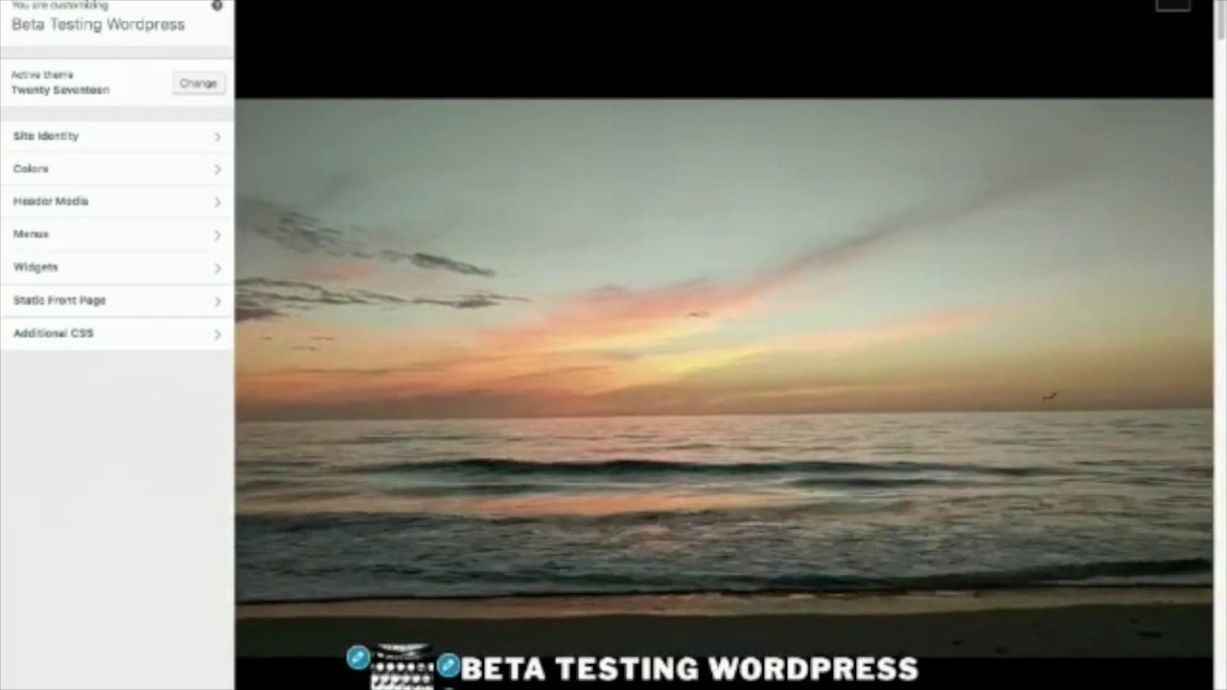
scroll(855, 583, down, 2)
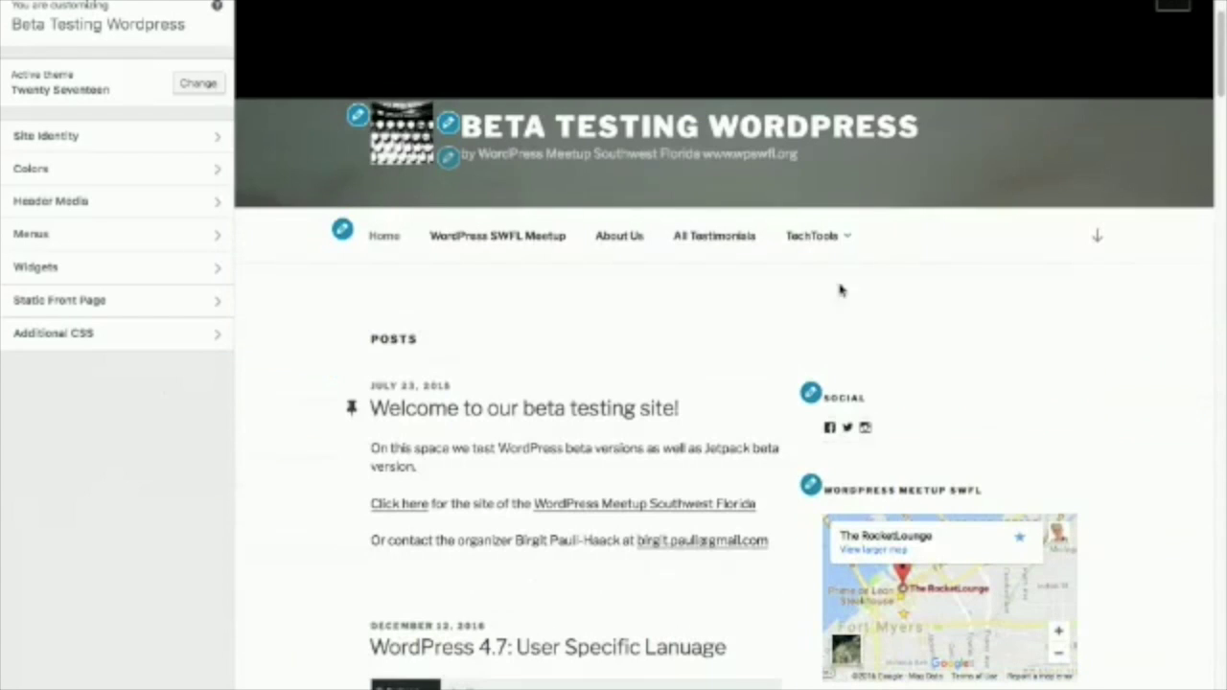
mouse_move(822, 246)
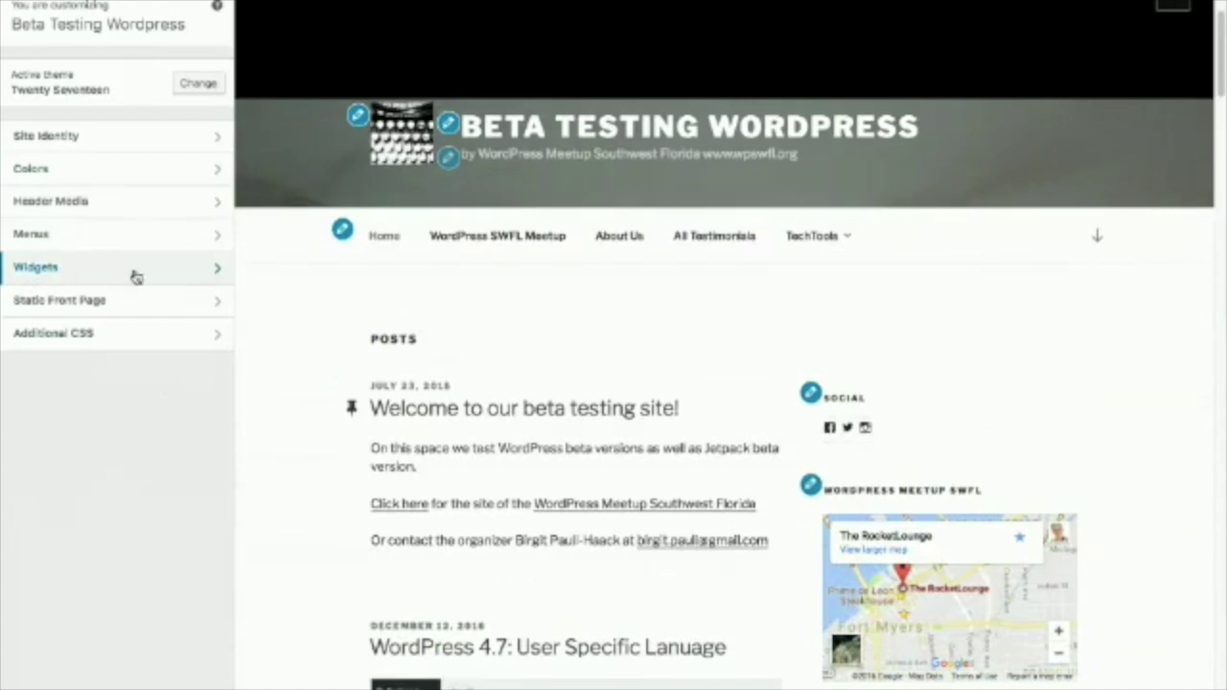
In the sidebar's Contact Info widget, reword the end of the Hours text to "Dinner afterwards around Downtown optional."
click(195, 274)
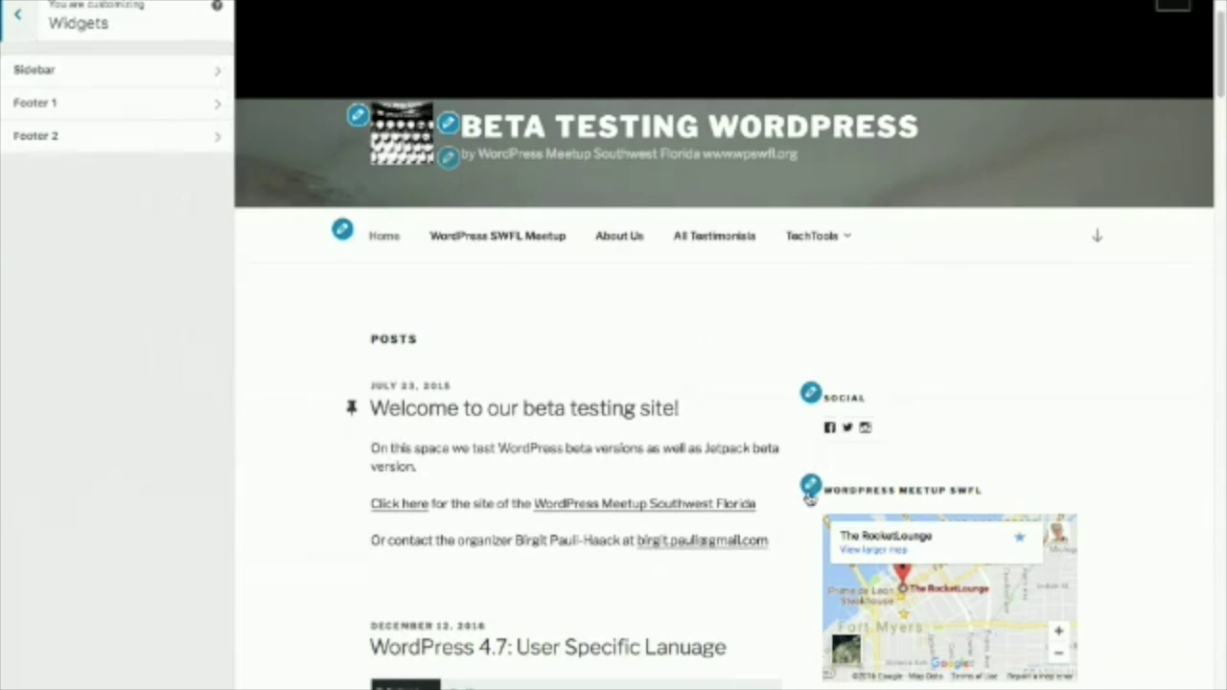
scroll(810, 499, down, 1)
scroll(811, 499, down, 4)
scroll(811, 498, up, 3)
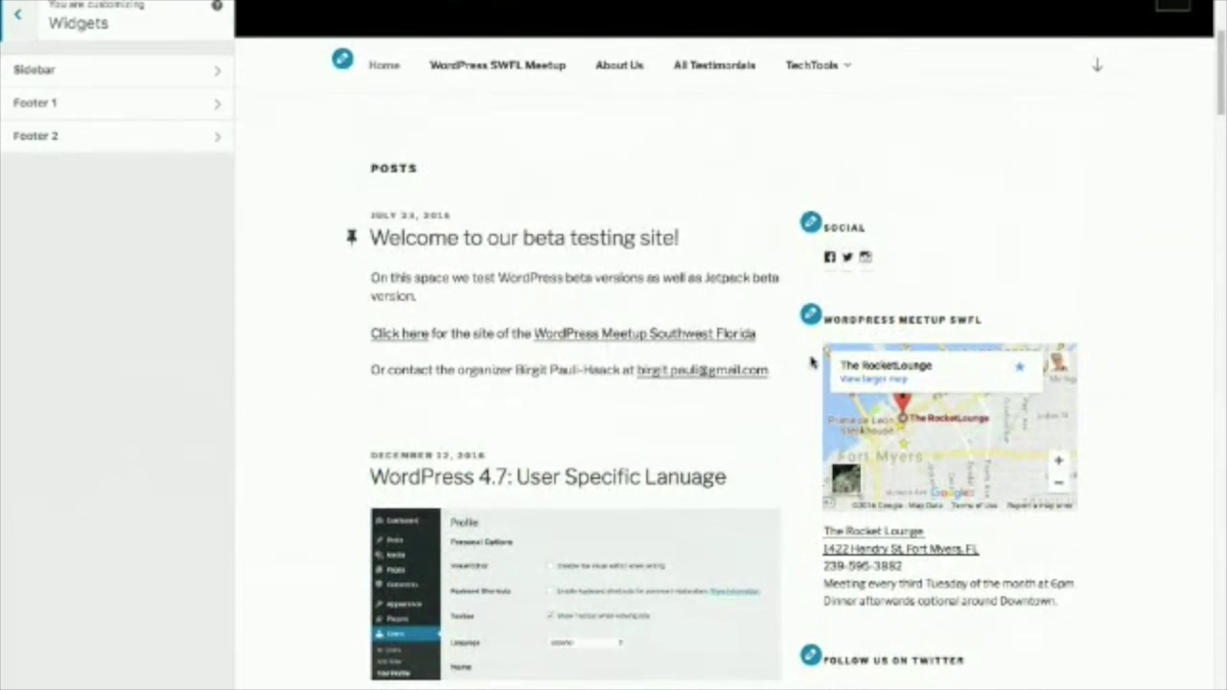
scroll(810, 367, down, 10)
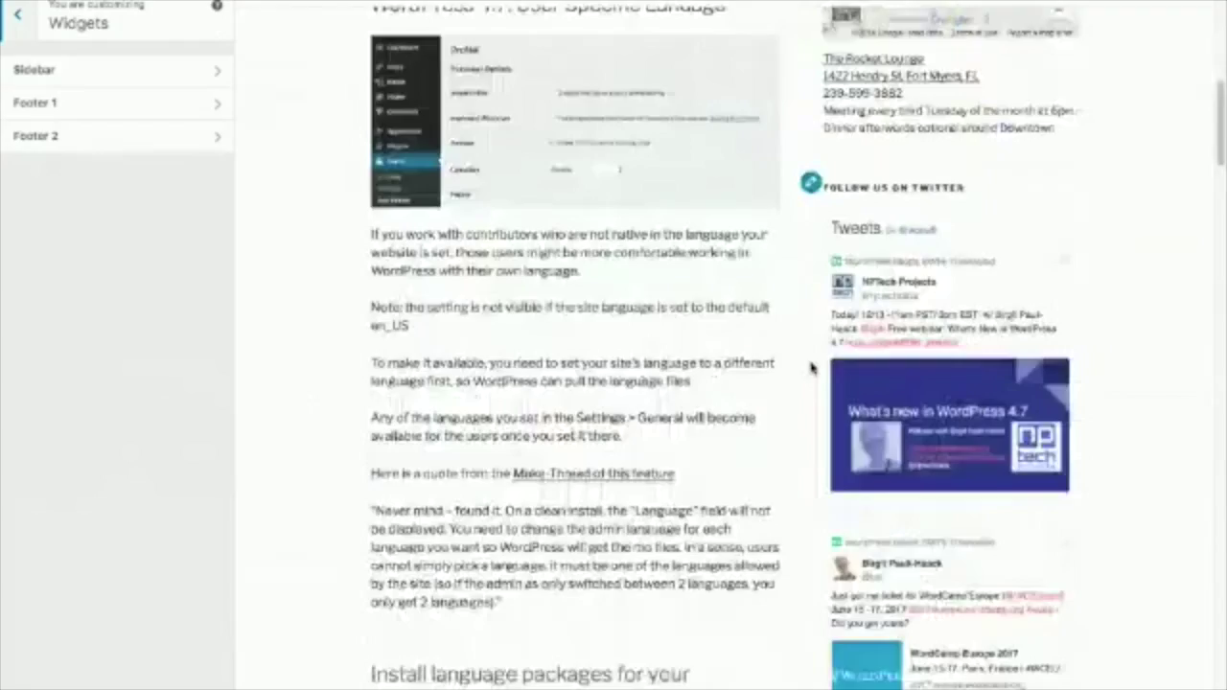
scroll(811, 367, up, 8)
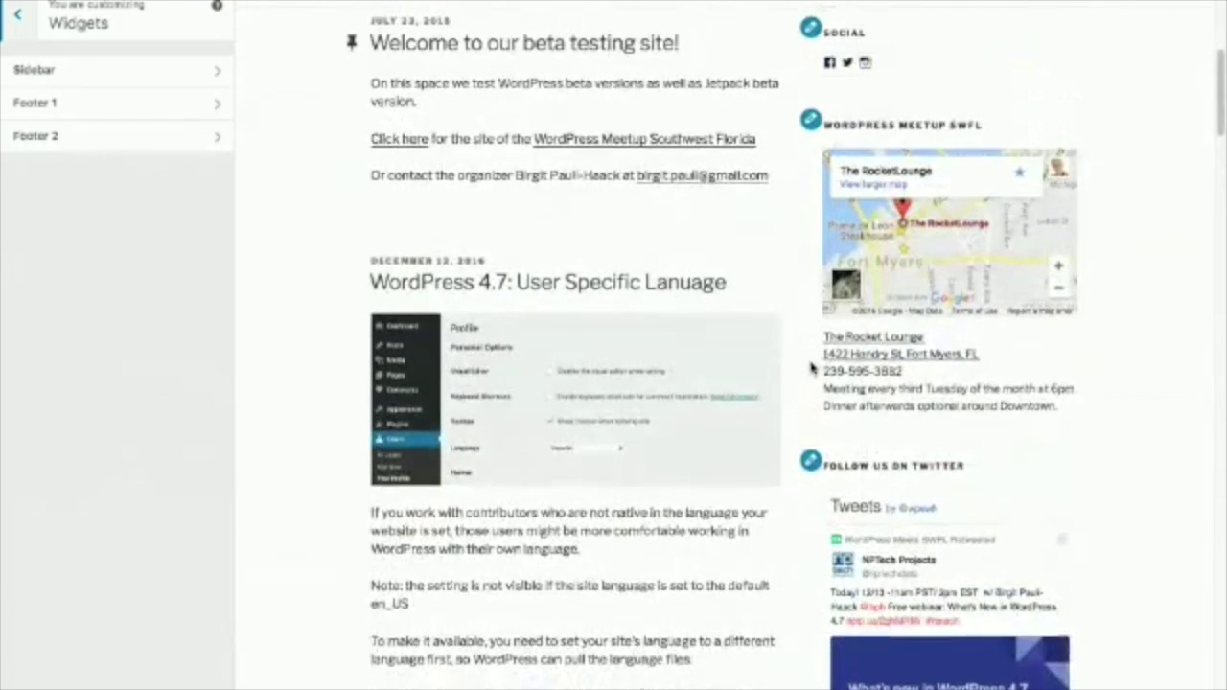
click(811, 199)
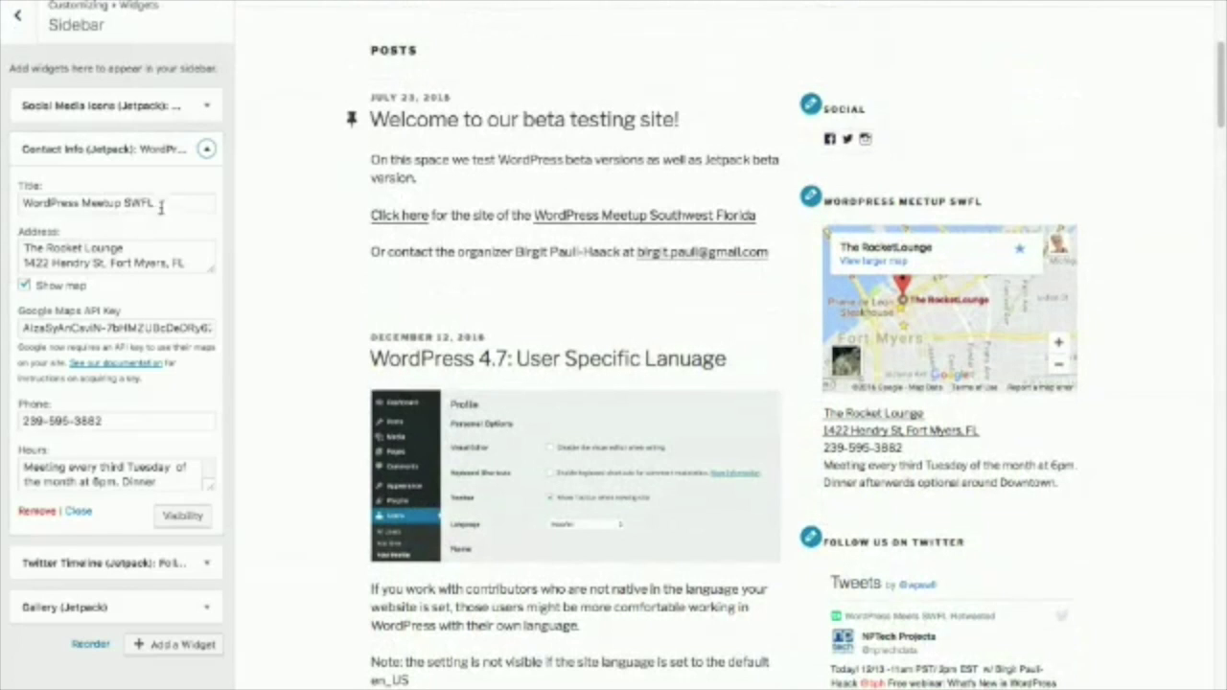
click(123, 203)
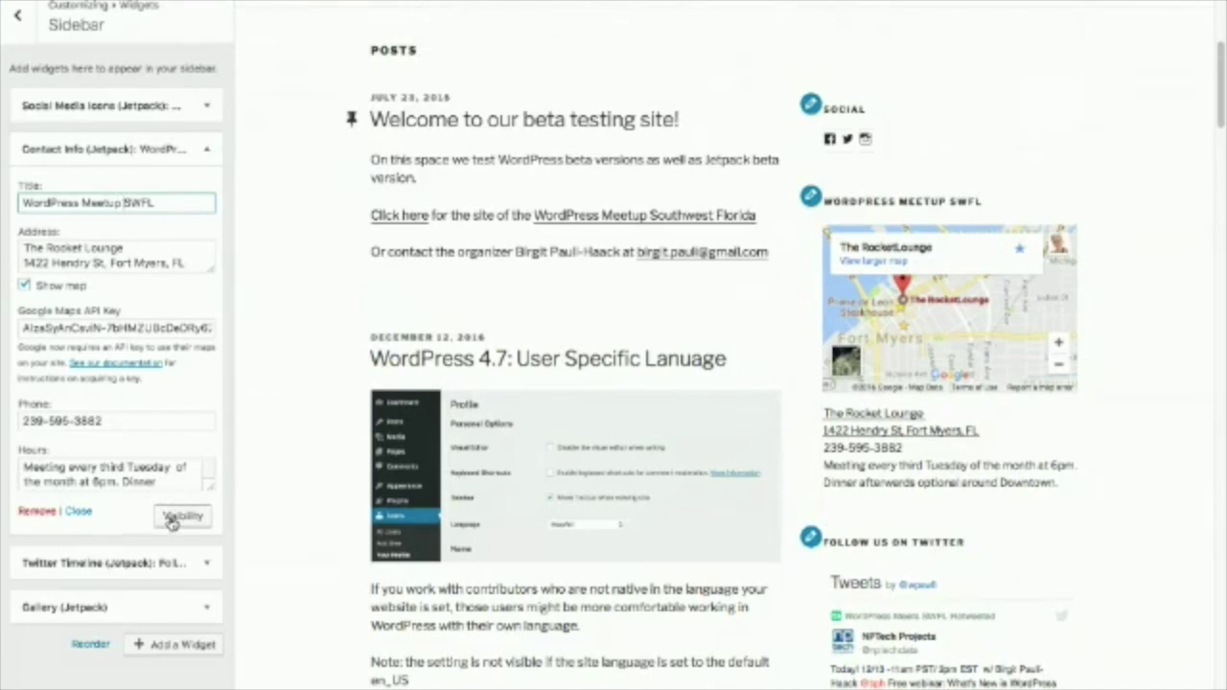
double_click(151, 482)
click(119, 482)
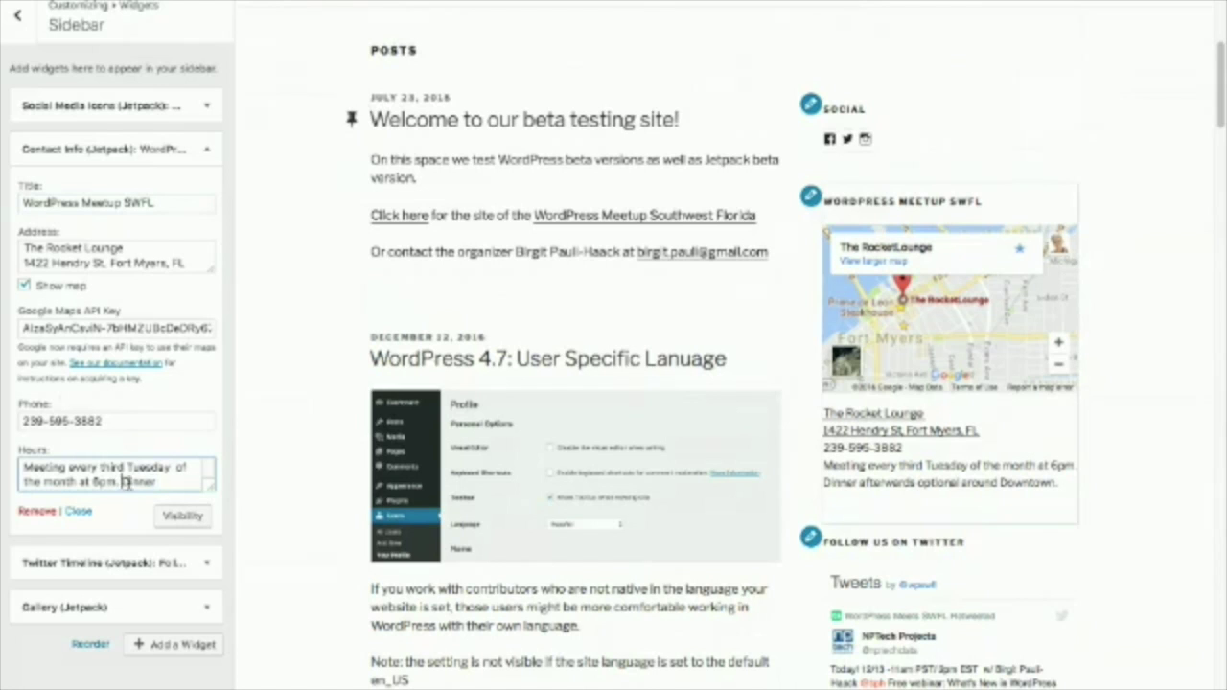
scroll(173, 482, down, 1)
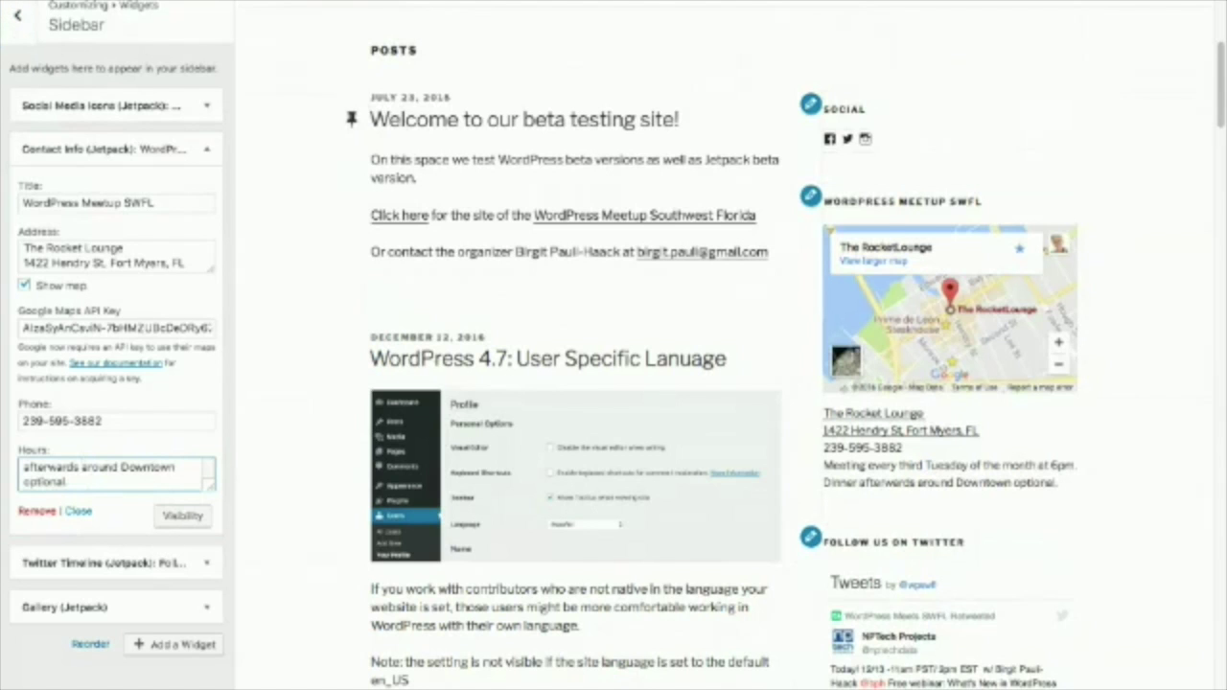
Examine the username fields of the Social Media Icons widget in the Sidebar widget area and collapse it again
click(21, 23)
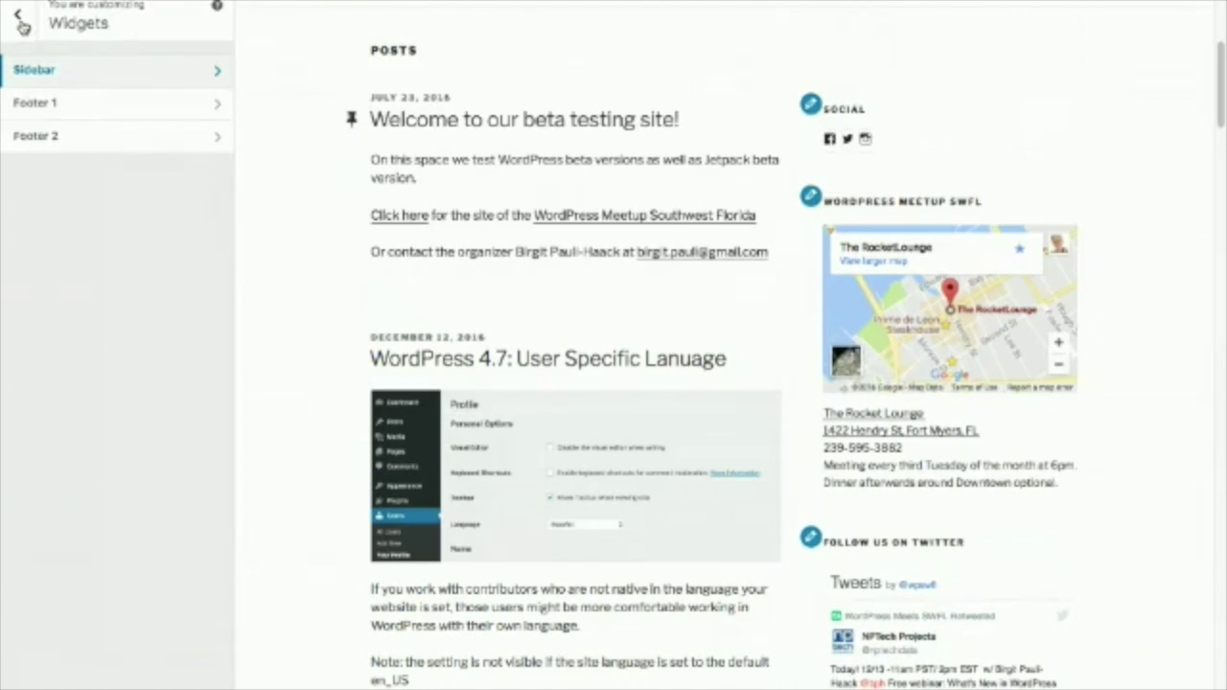
click(171, 82)
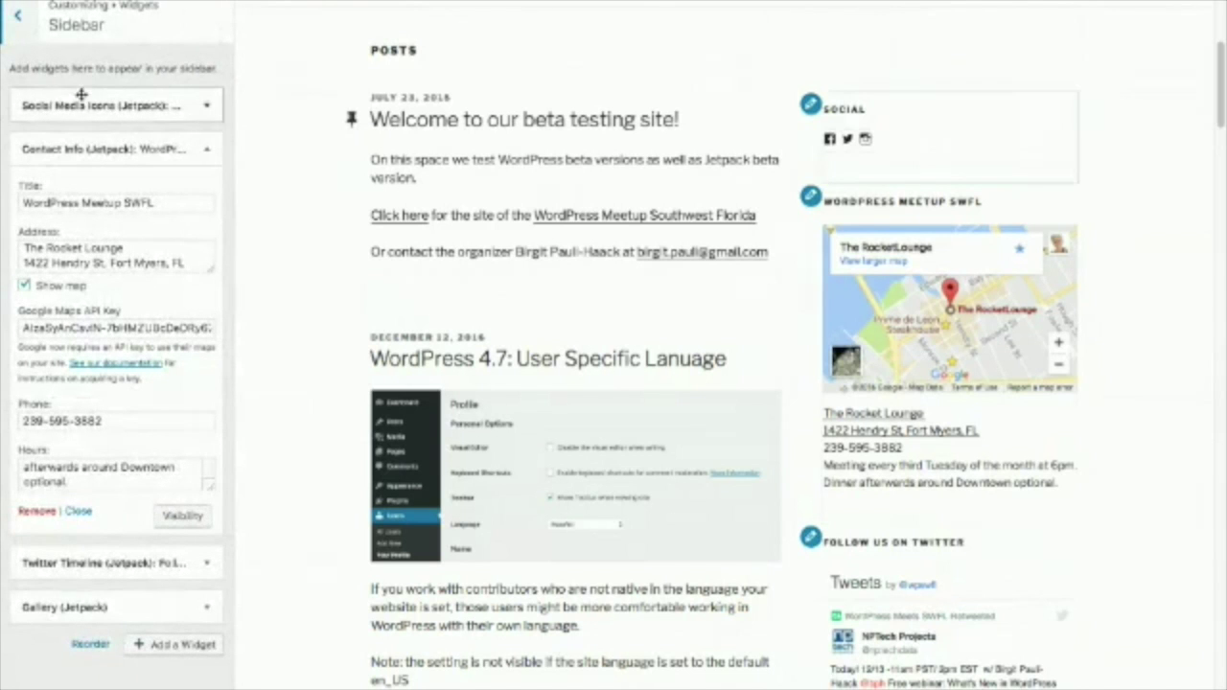
click(205, 113)
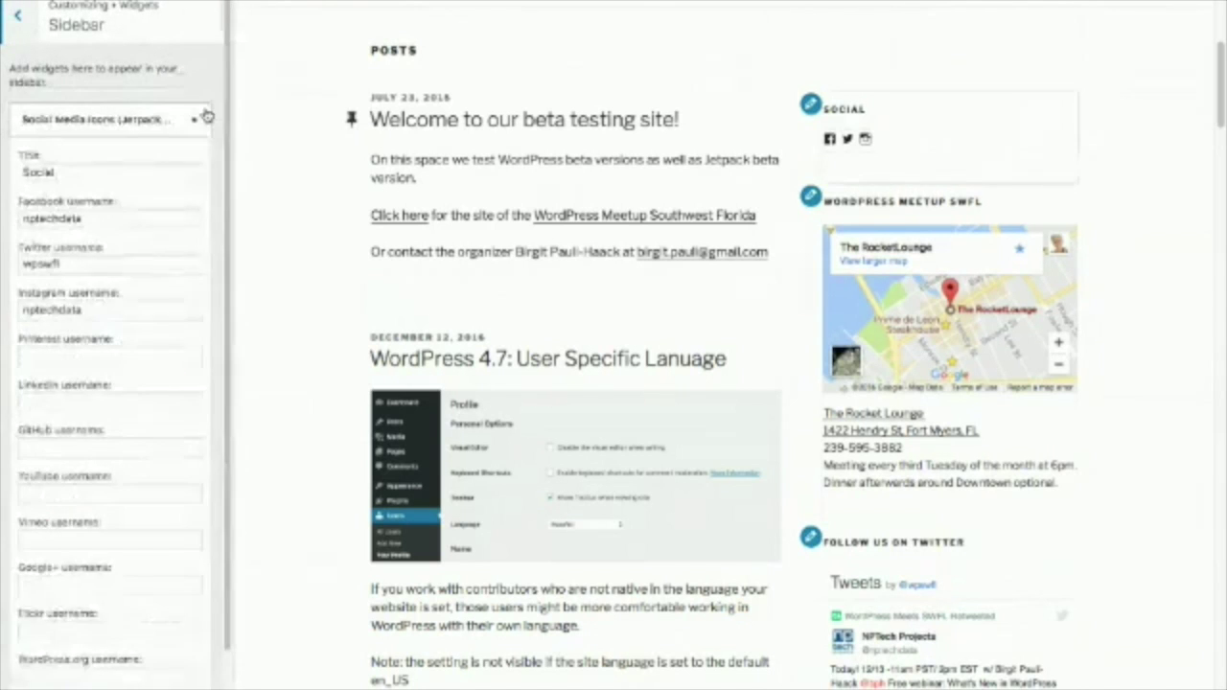
scroll(115, 408, down, 3)
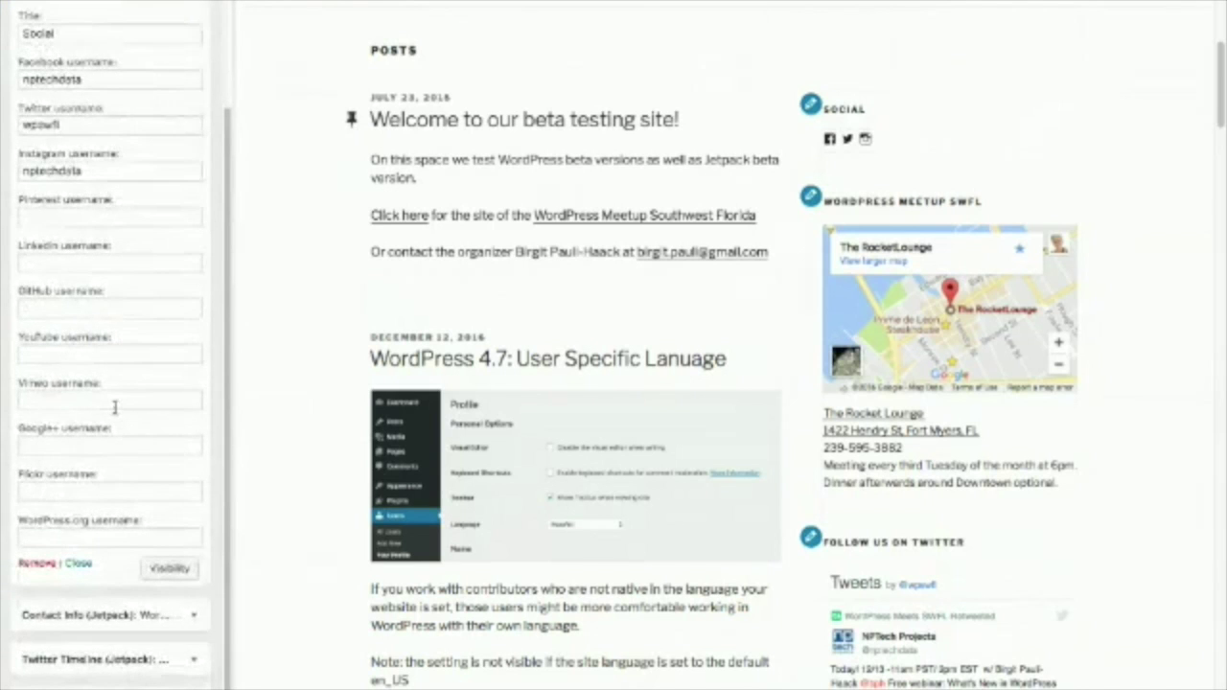
scroll(115, 407, up, 3)
click(203, 122)
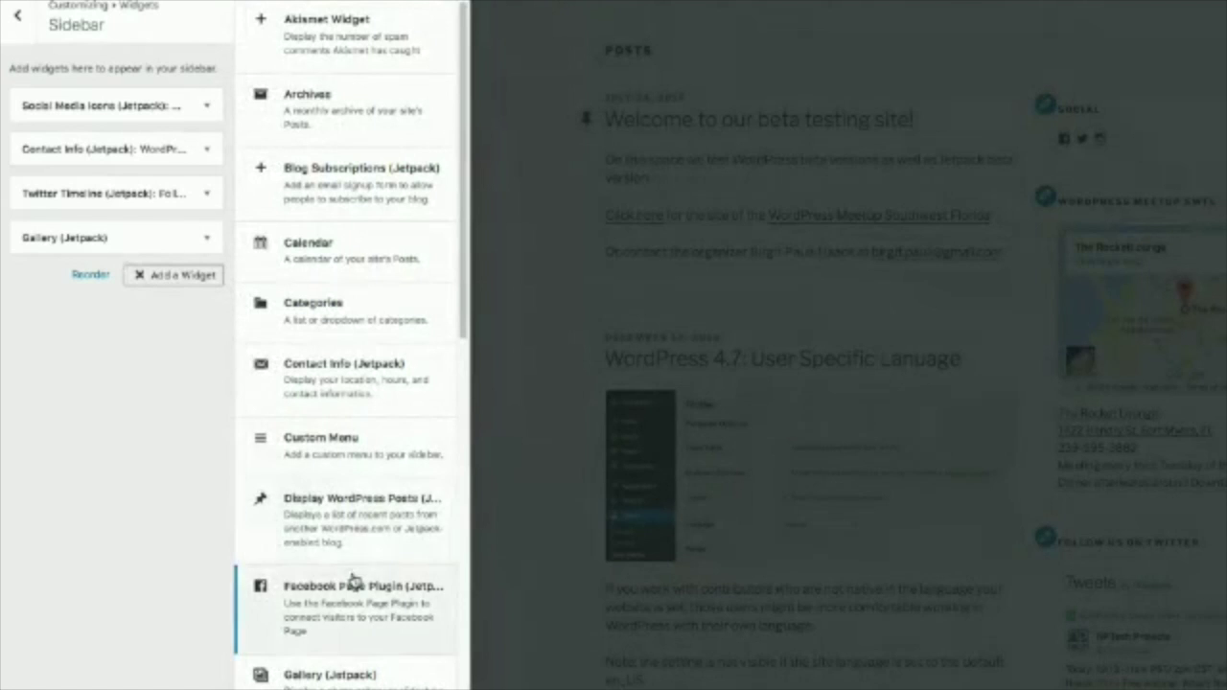
Add a Recent Posts widget to the sidebar and place it directly below the Social Media Icons widget
scroll(351, 581, down, 5)
scroll(353, 580, down, 6)
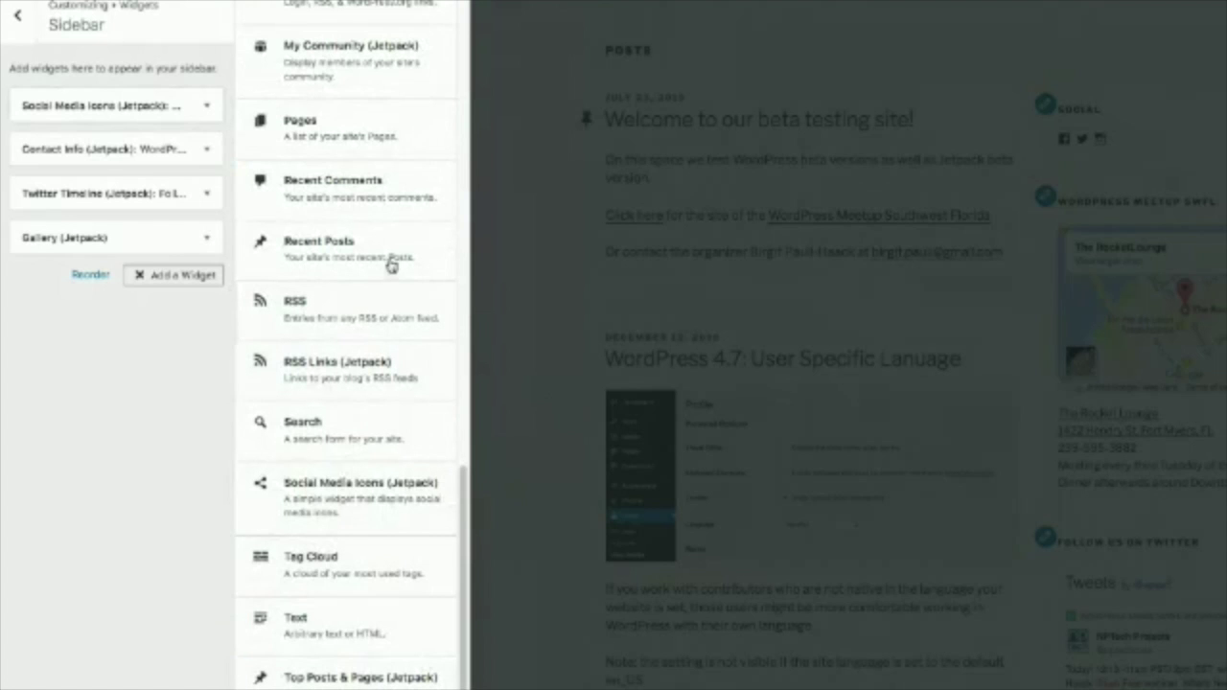
scroll(378, 265, up, 1)
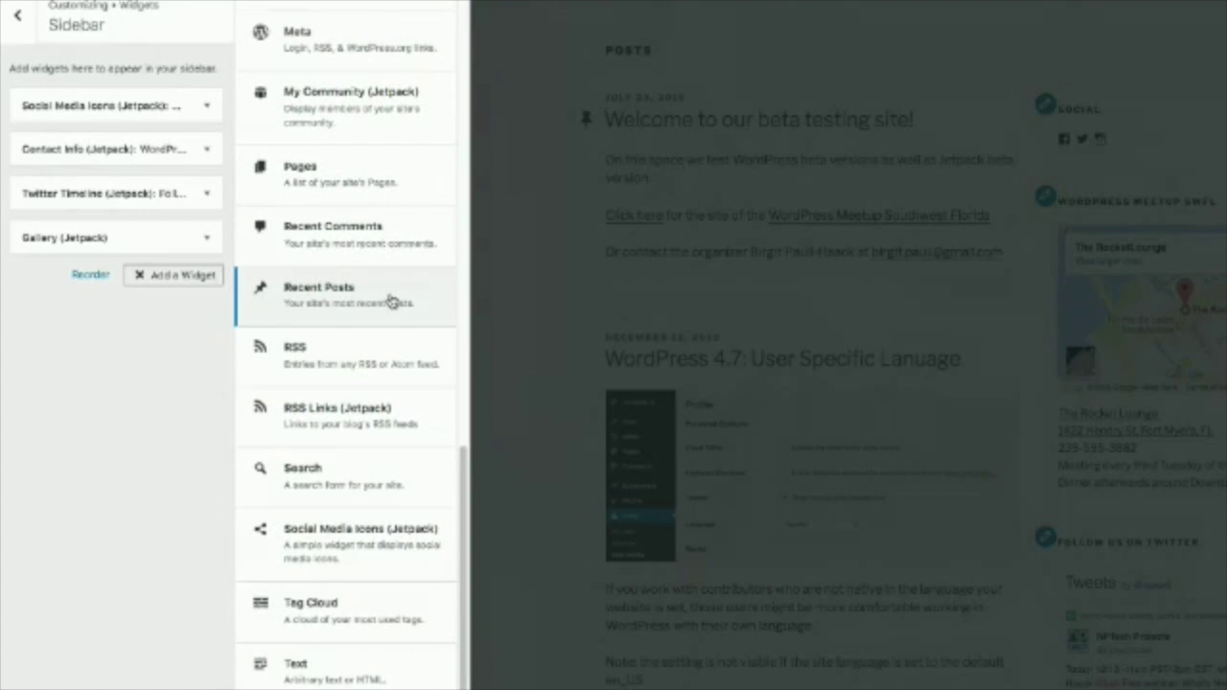
click(388, 305)
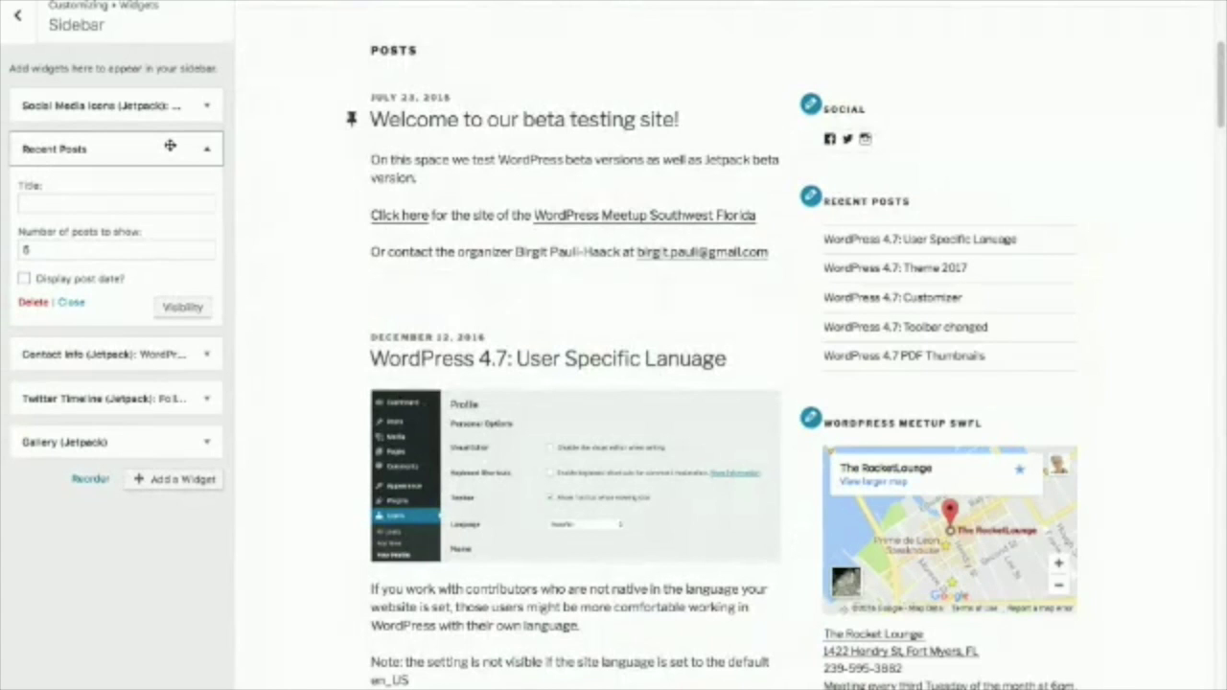
Title the Recent Posts widget "Latest News", set its number of posts to show to 3, and leave the Sidebar settings
click(64, 197)
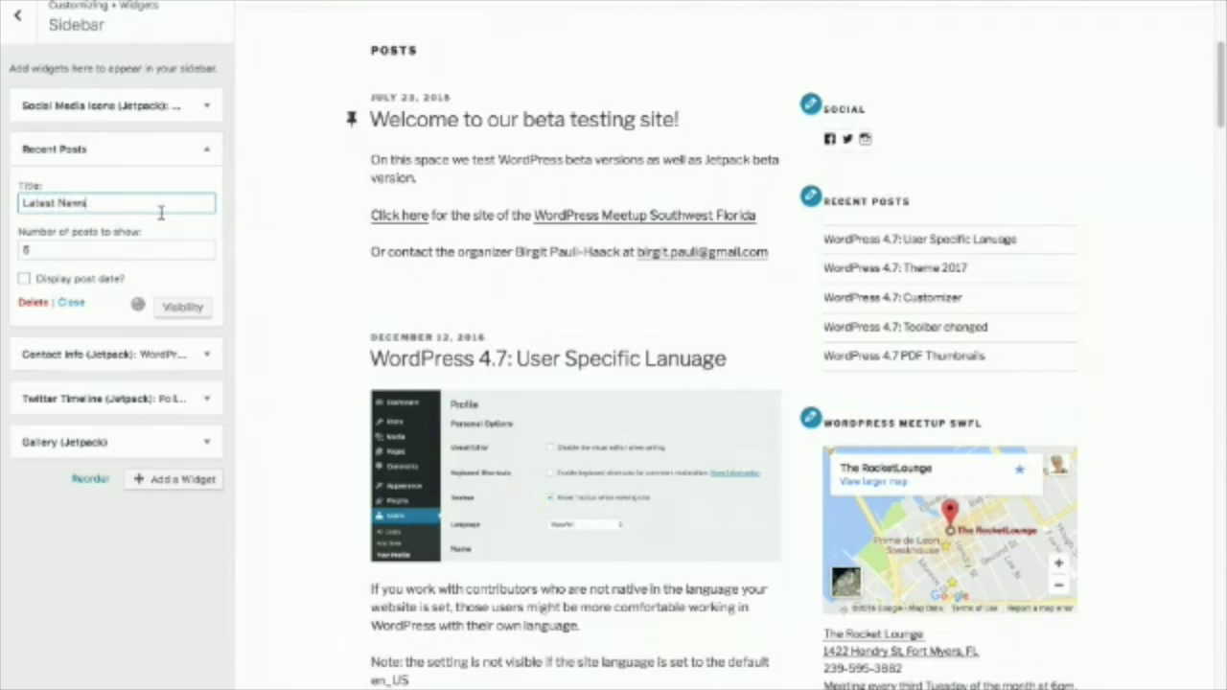
click(21, 247)
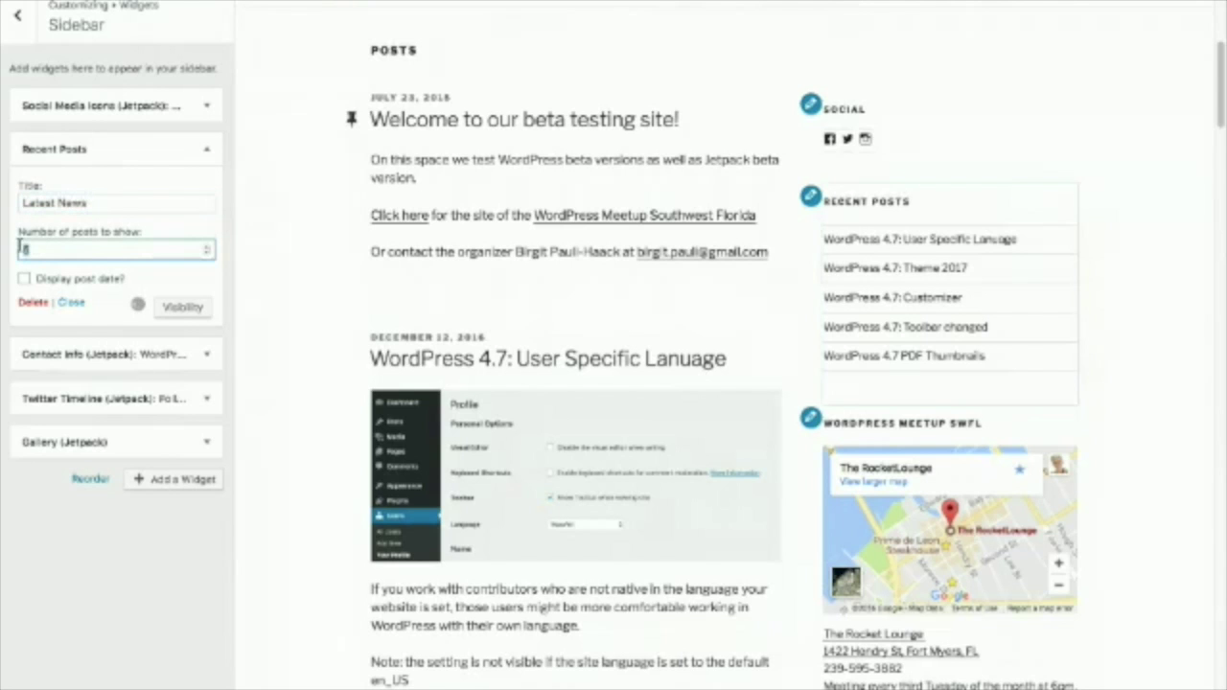
text(3)
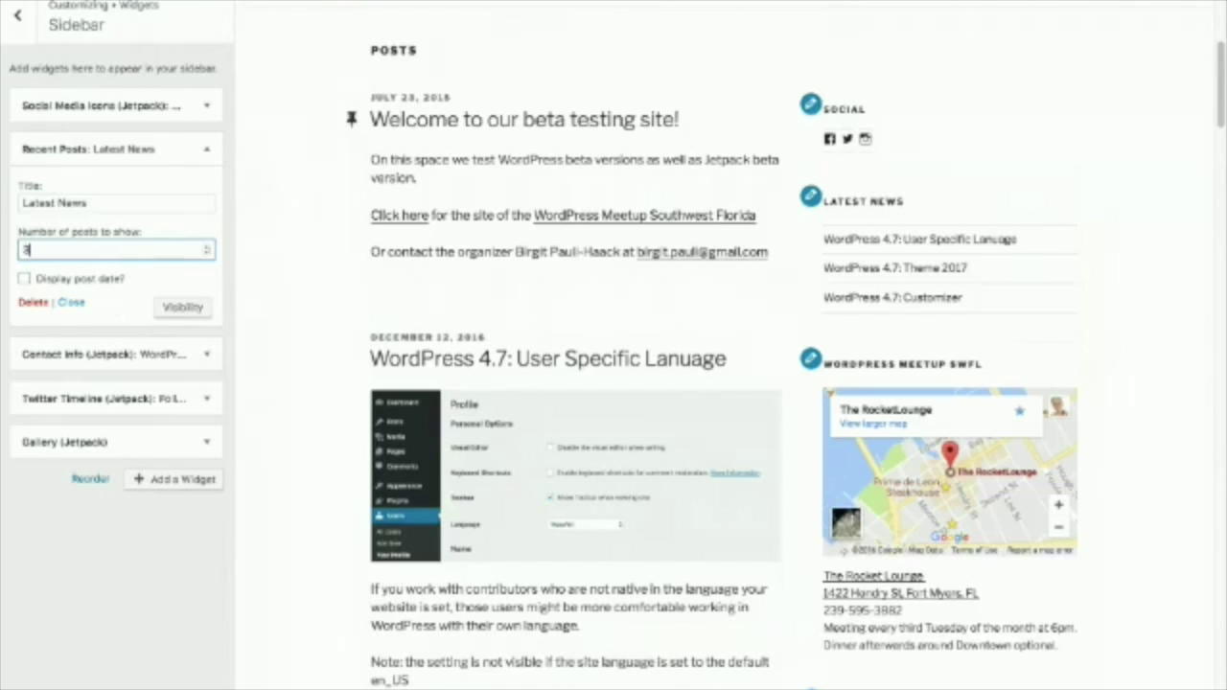
key(Return)
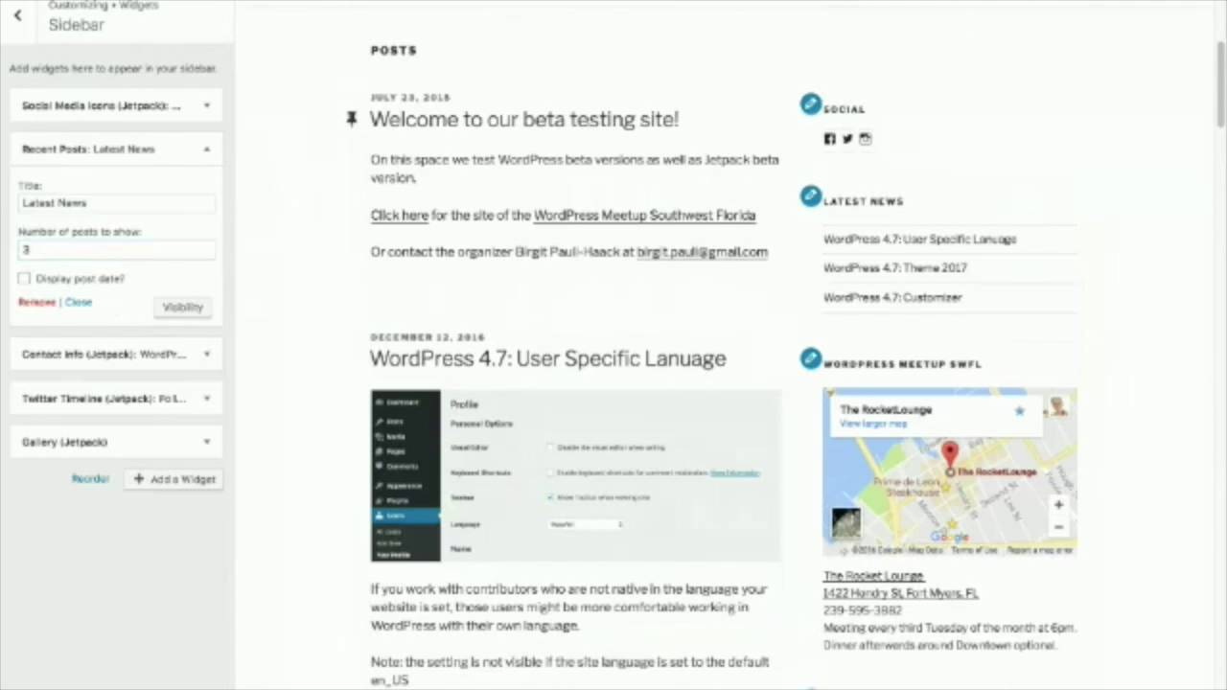
click(21, 19)
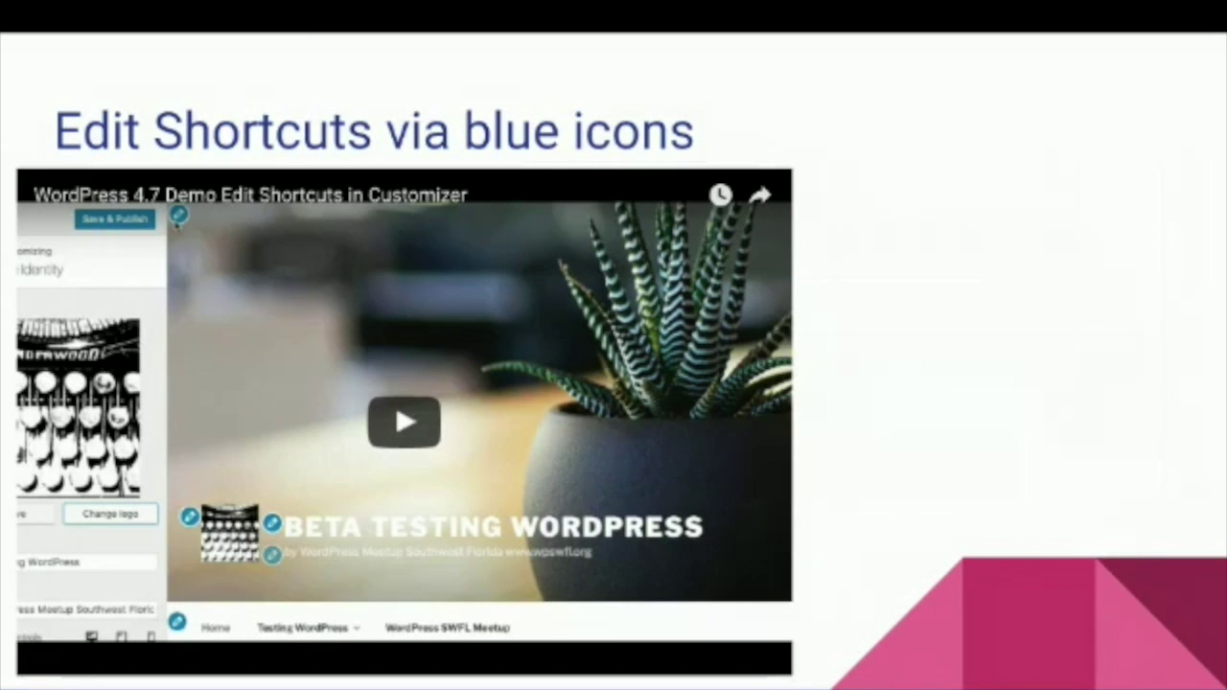
key(Right)
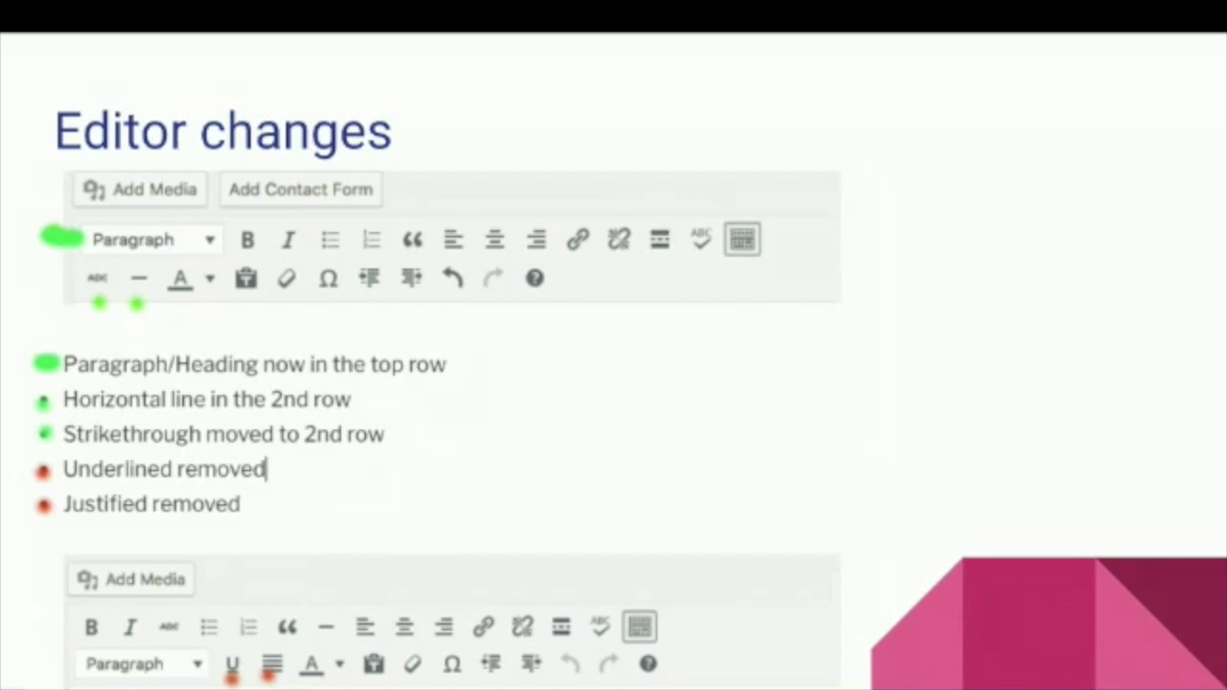
key(Right)
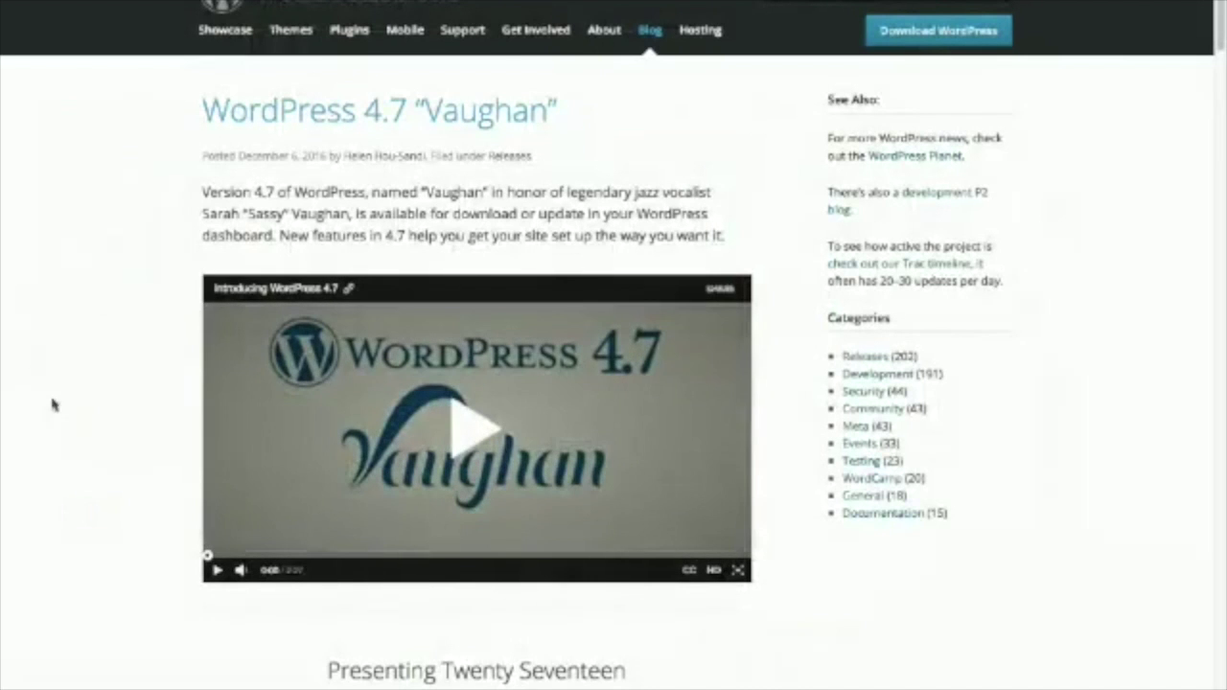
Look through the WordPress 4.7 "Vaughan" release announcement and the Twenty Seventeen theme page linked from the Resources list
scroll(82, 421, down, 2)
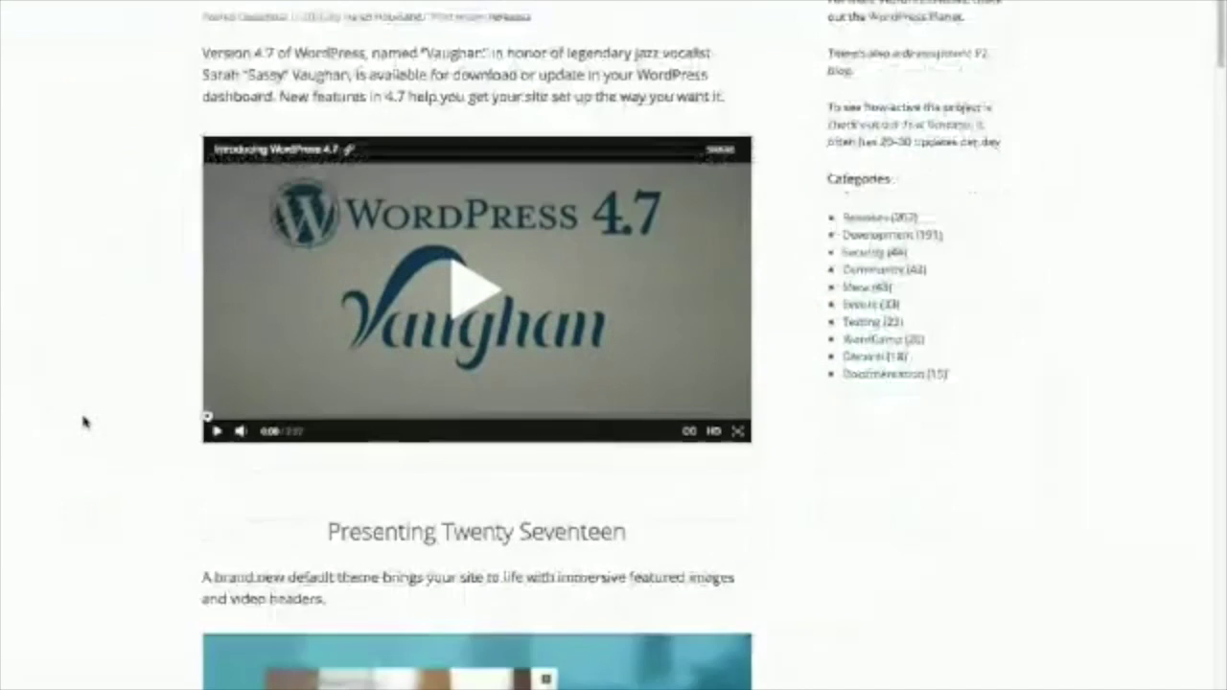
scroll(82, 422, up, 2)
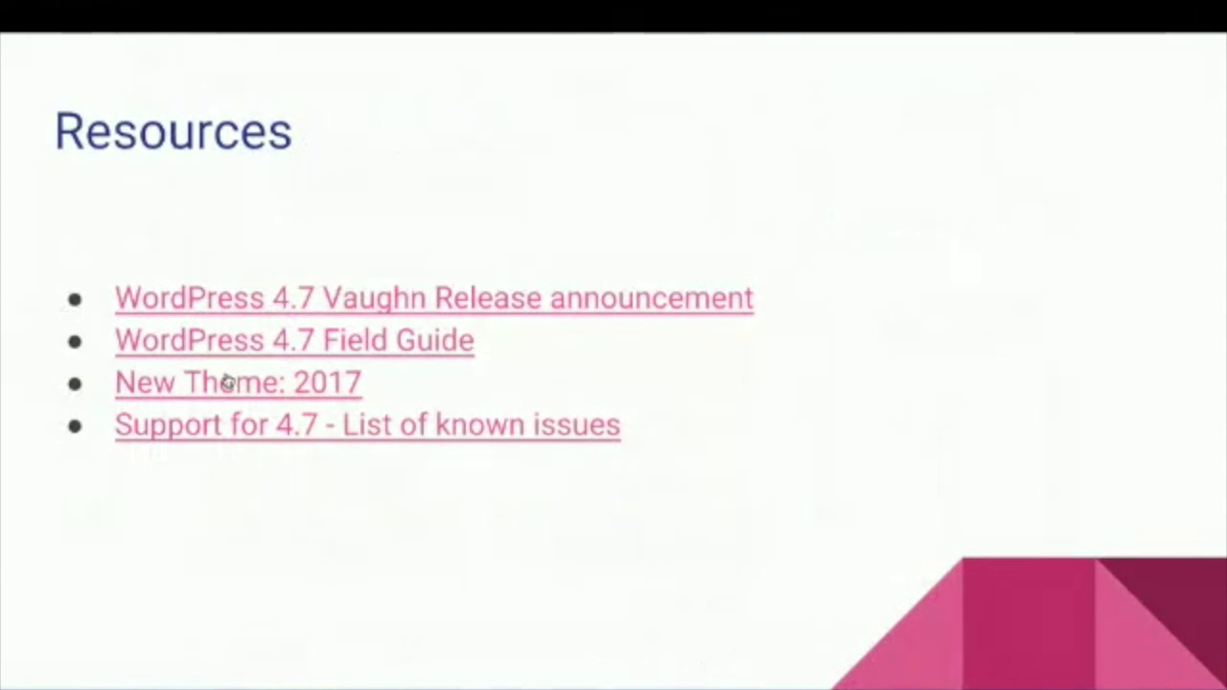
click(228, 382)
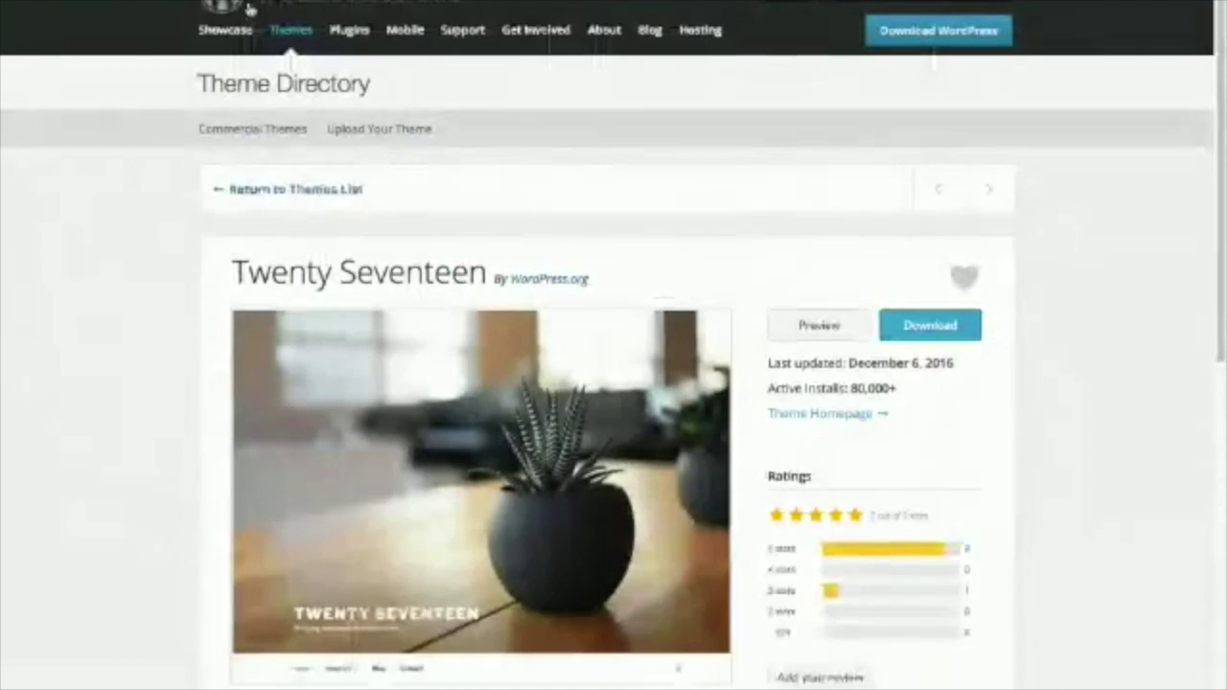
scroll(307, 259, down, 6)
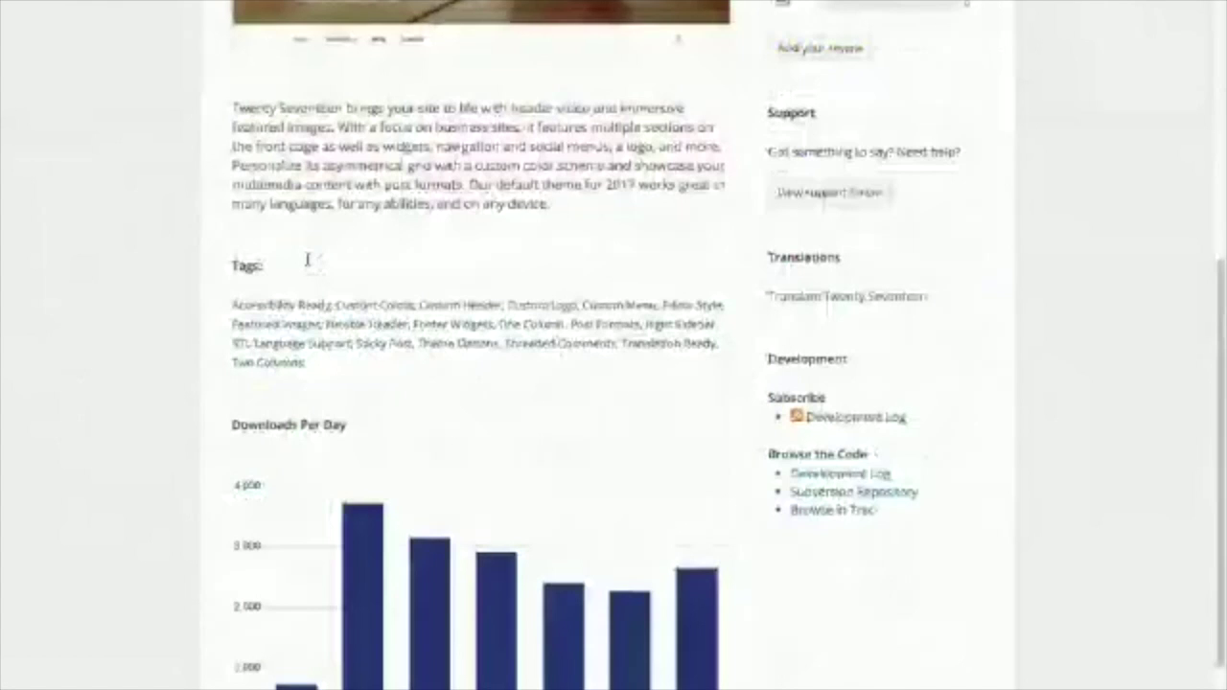
scroll(307, 259, up, 6)
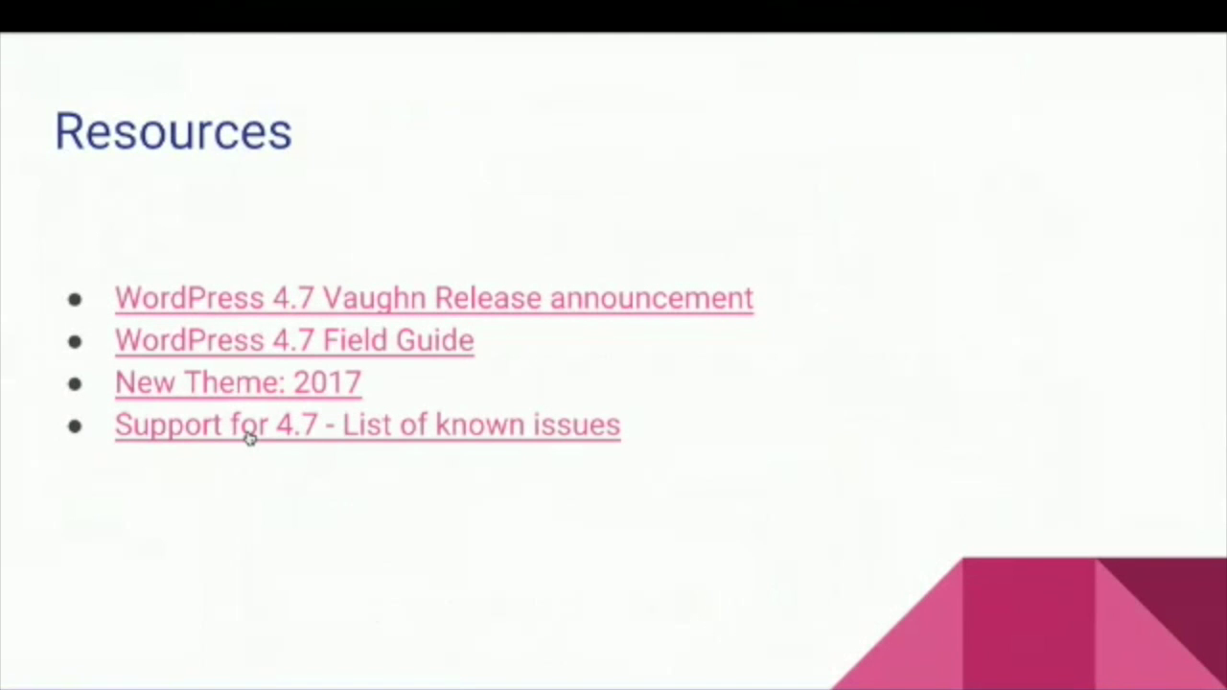
Open the list of known 4.7 issues and highlight "Don't Panic!" and the PDF previews requirement "Imagik, ImageMagick and Ghostscript"
click(247, 427)
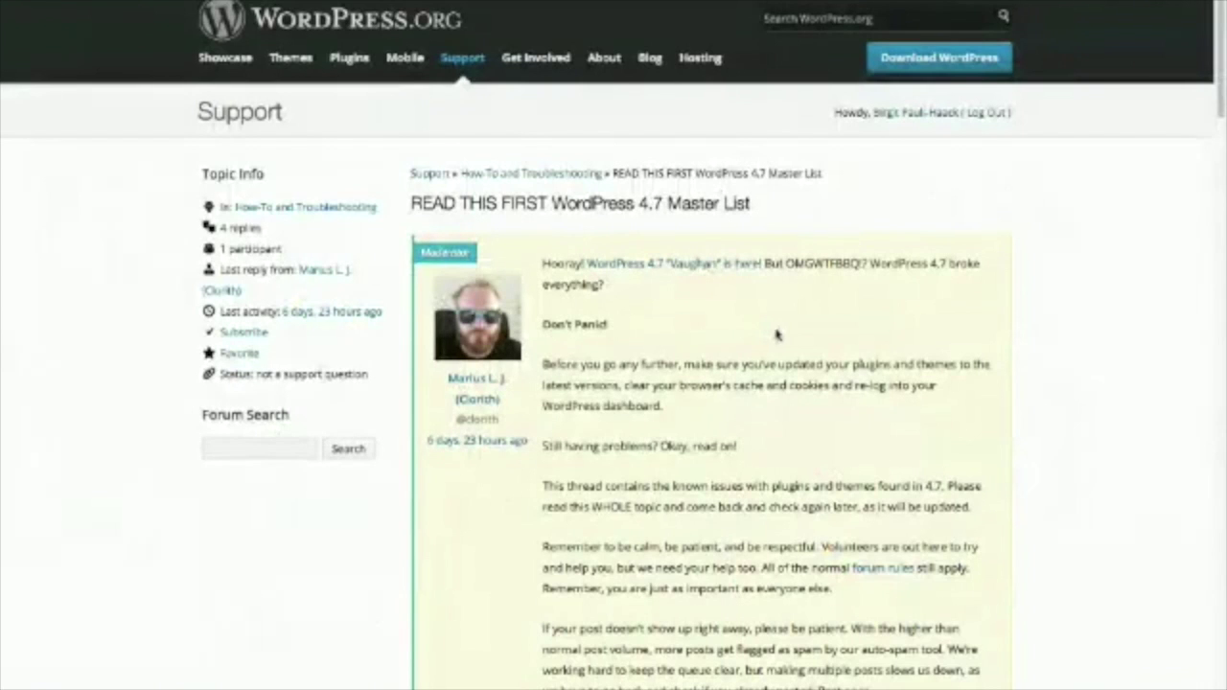
scroll(779, 347, down, 1)
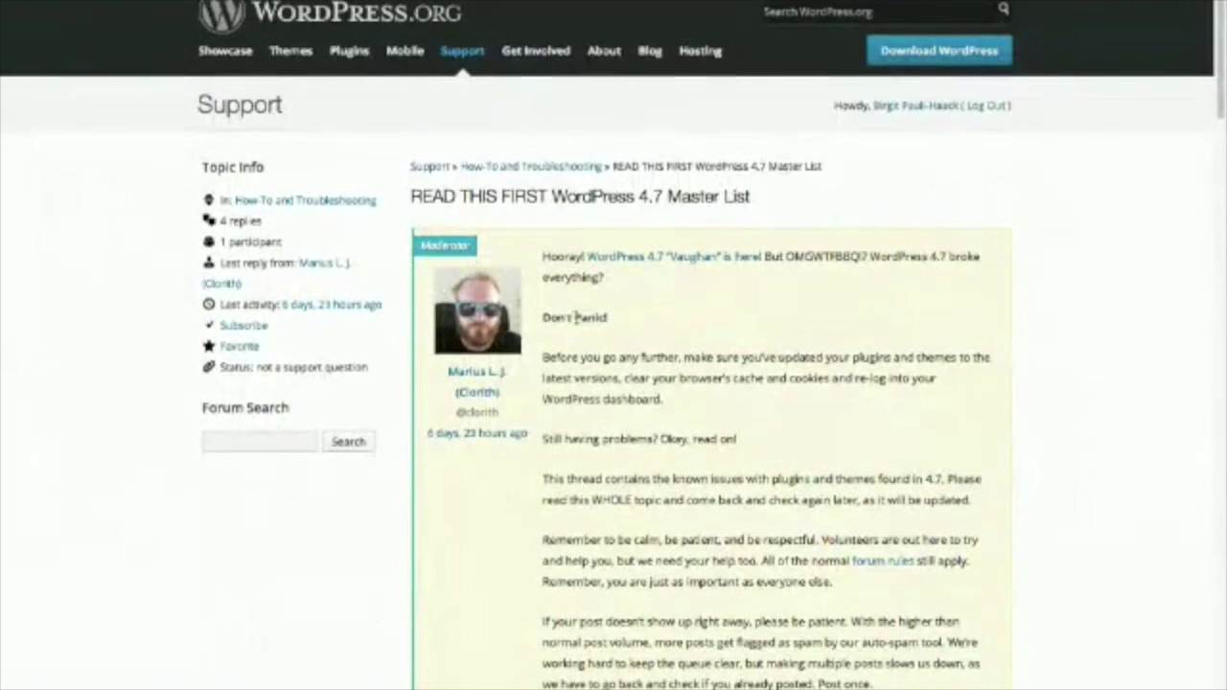
drag(614, 320, 542, 314)
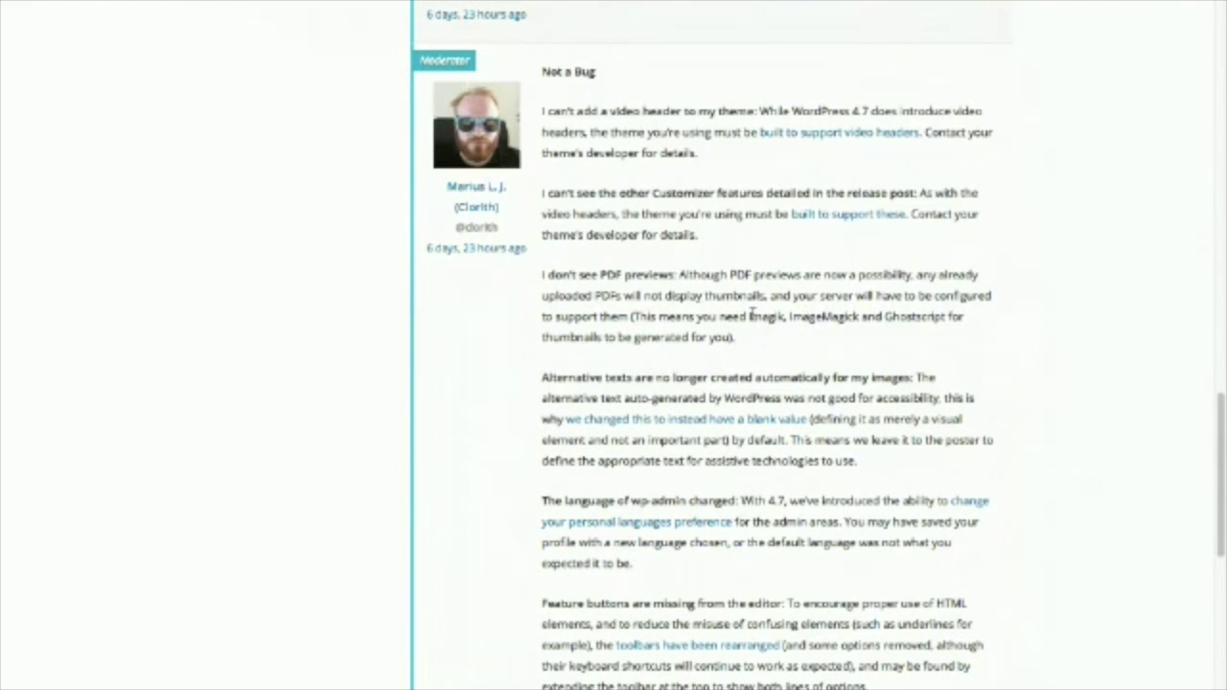
drag(752, 315, 945, 319)
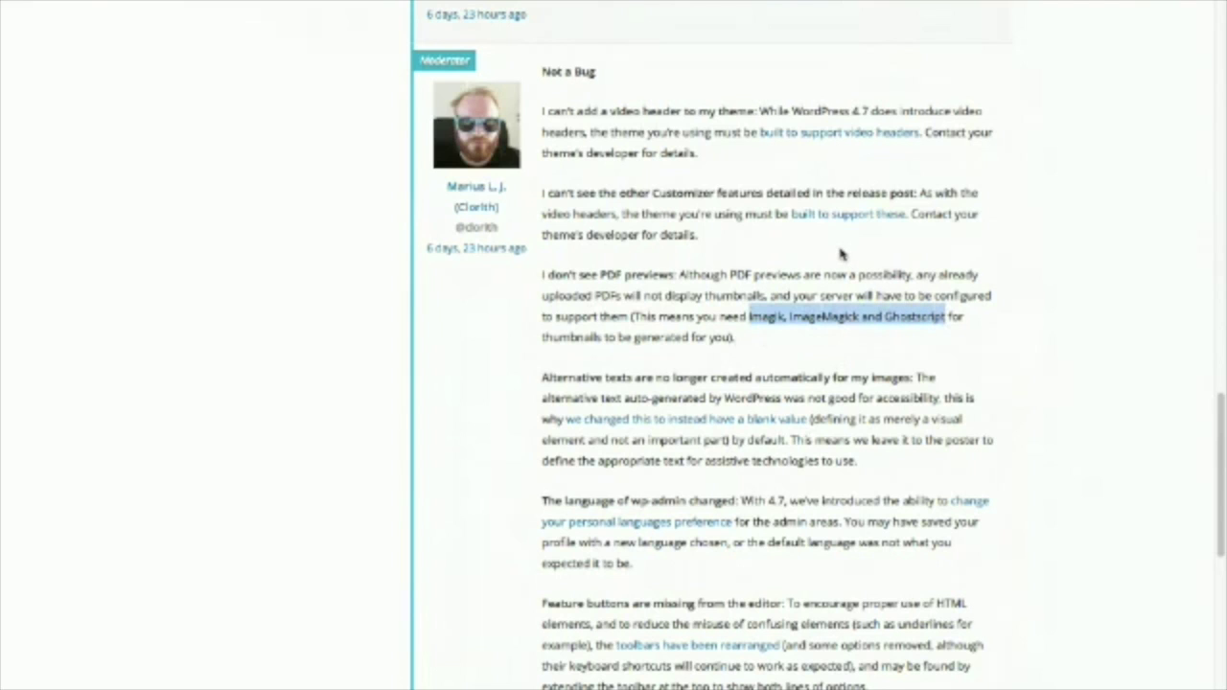